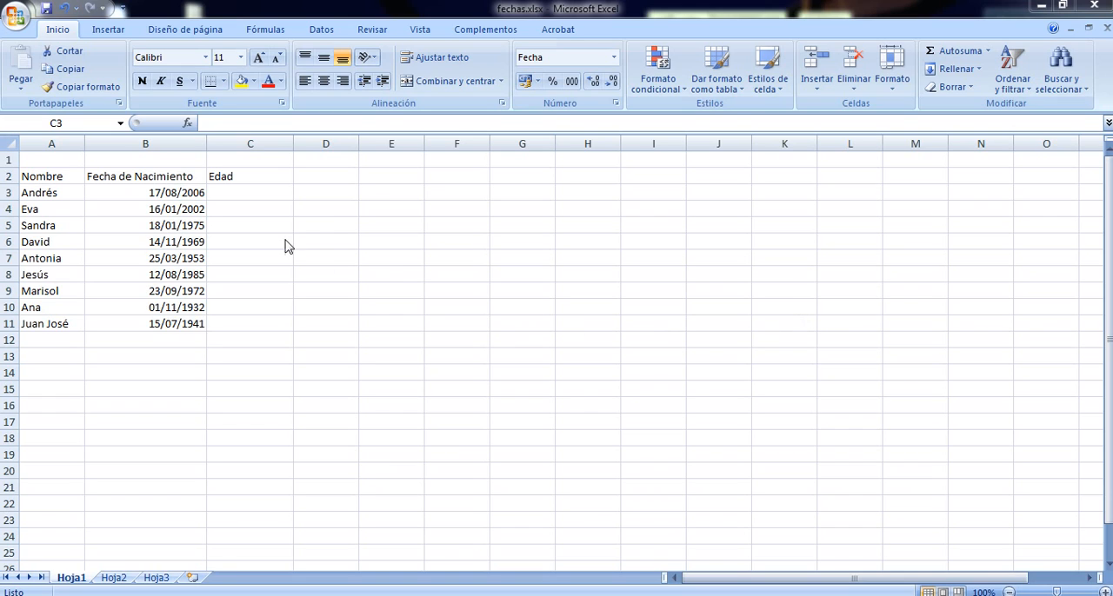
Enter the formula =HOY() in cell C3 under the Edad heading
click(260, 196)
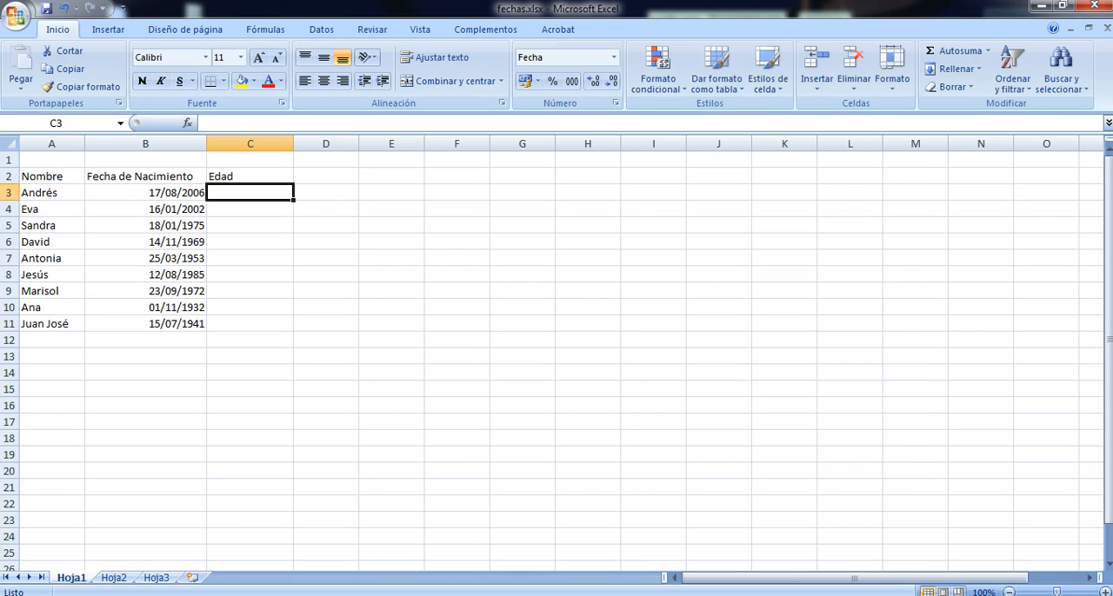
click(246, 191)
double_click(257, 193)
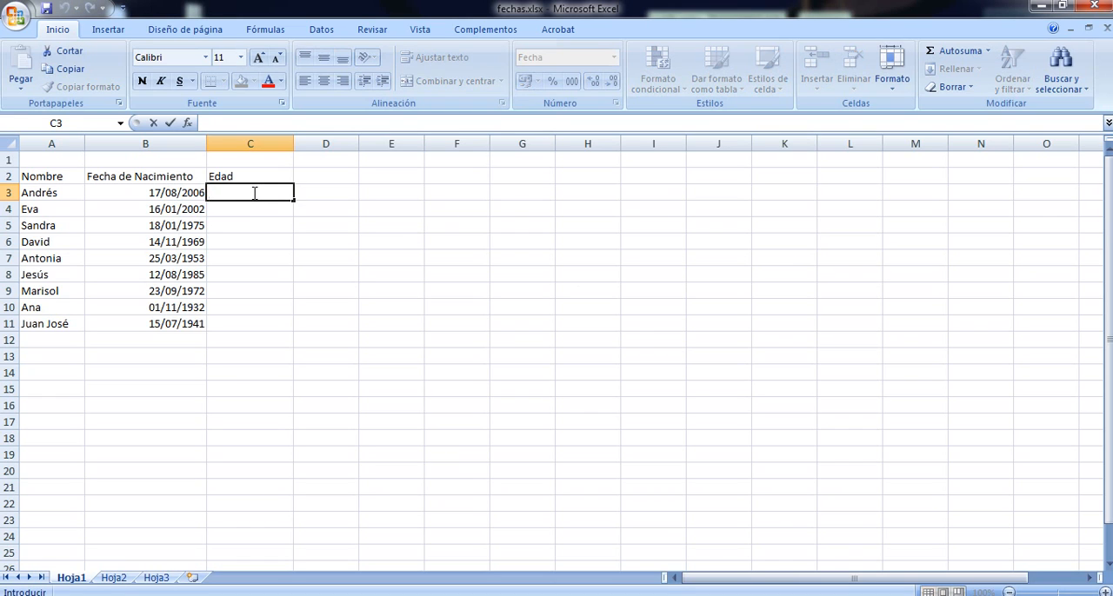
text(=)
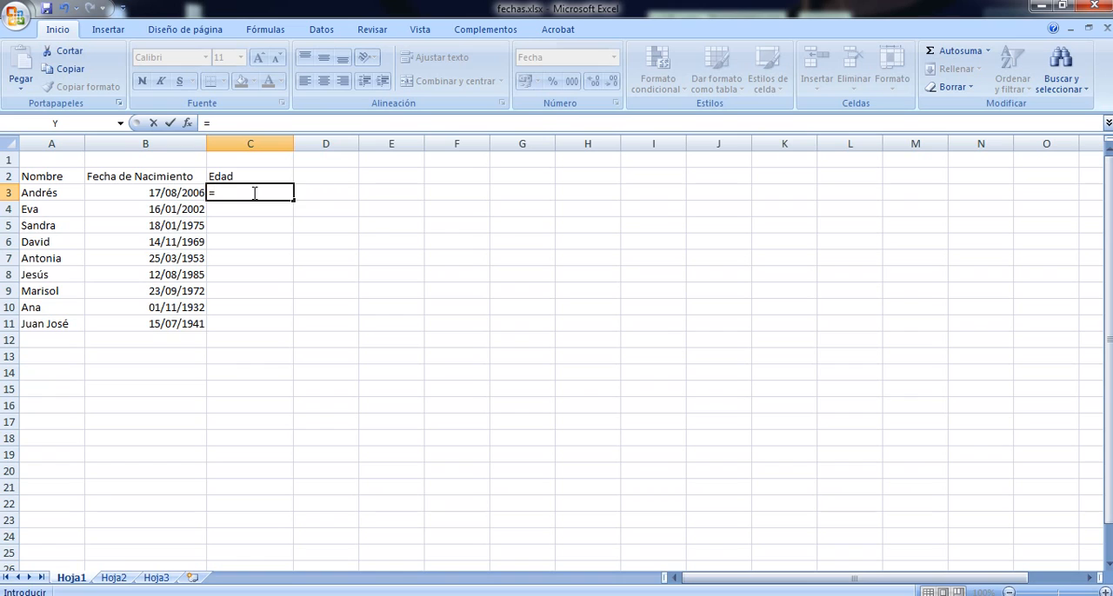
text(HOY)
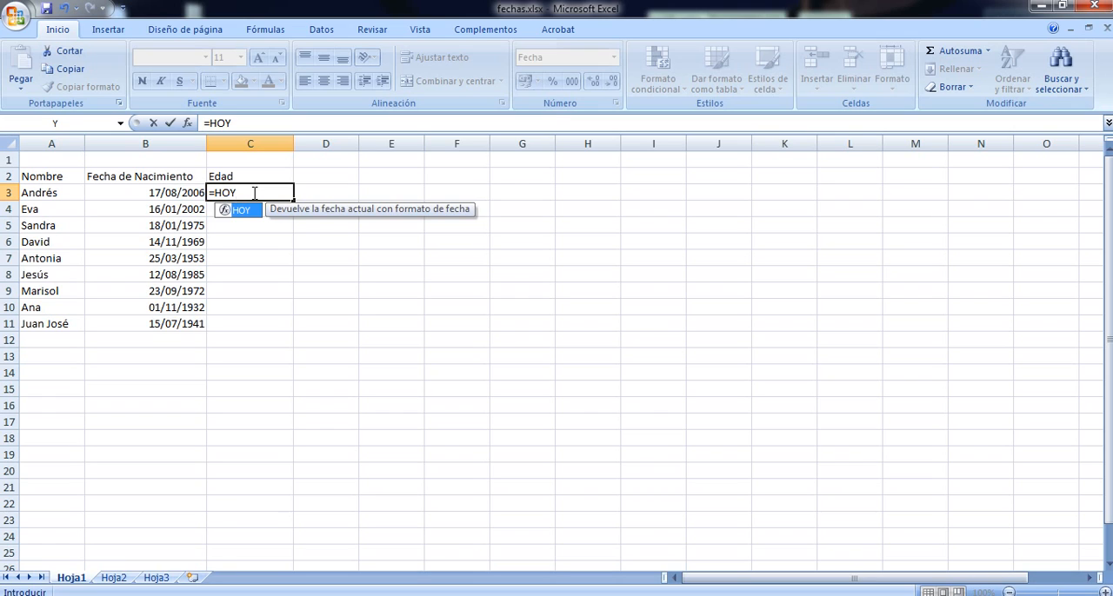
text(()
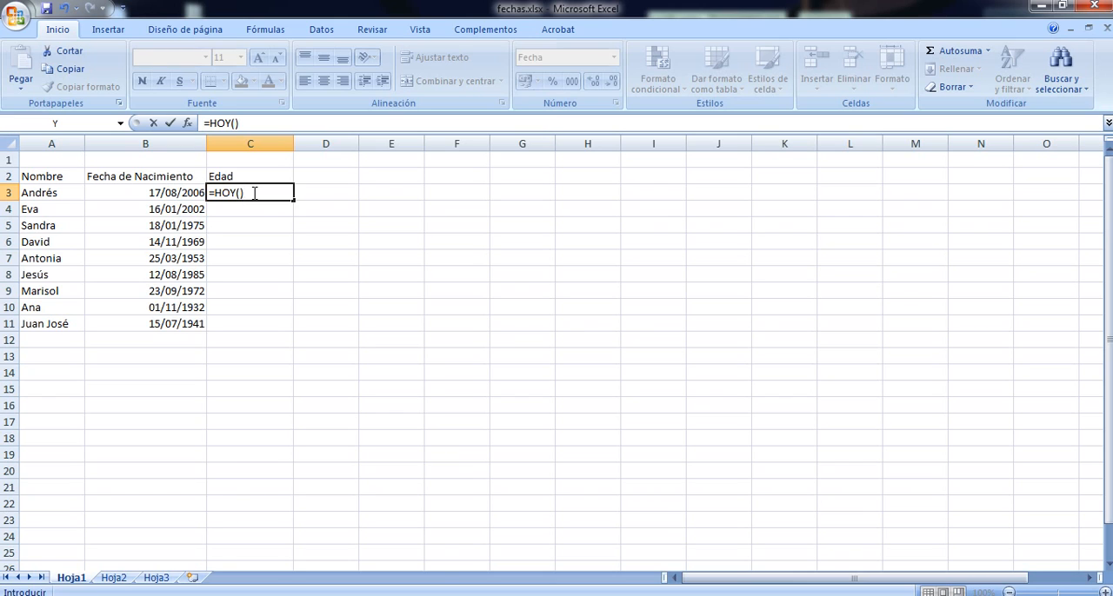
key(Return)
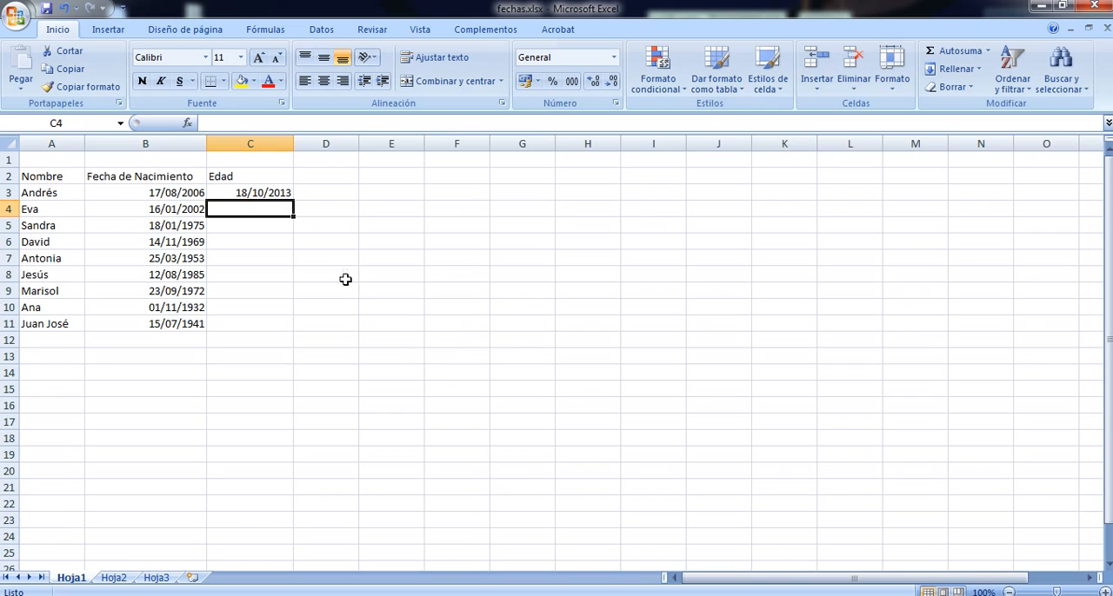
Extend the formula in C3 to subtract the birth date, making it =HOY()-B3
double_click(272, 192)
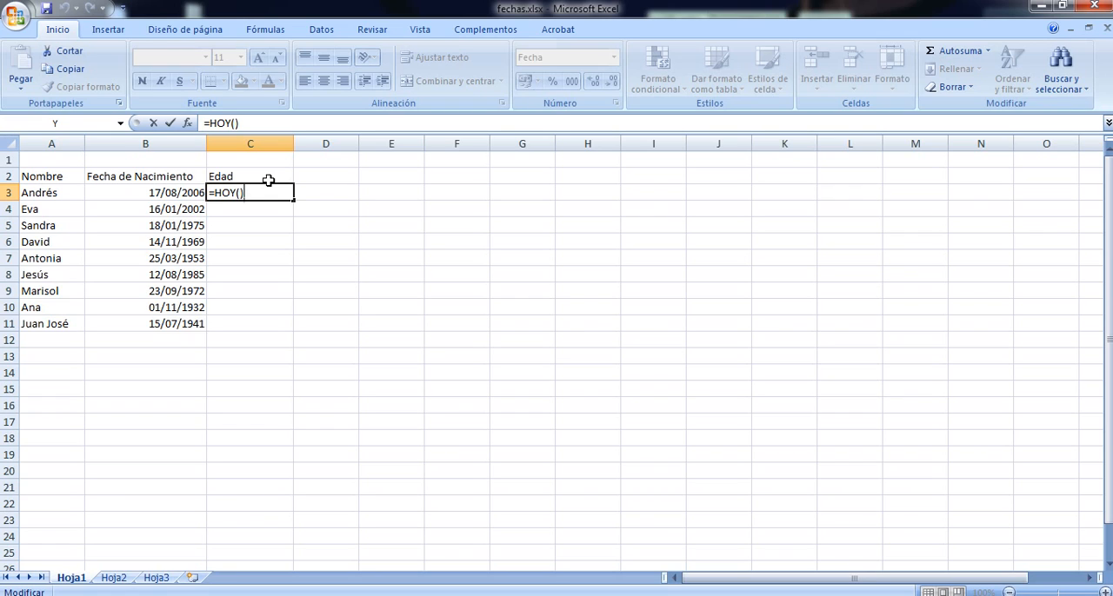
text(-)
text(B3)
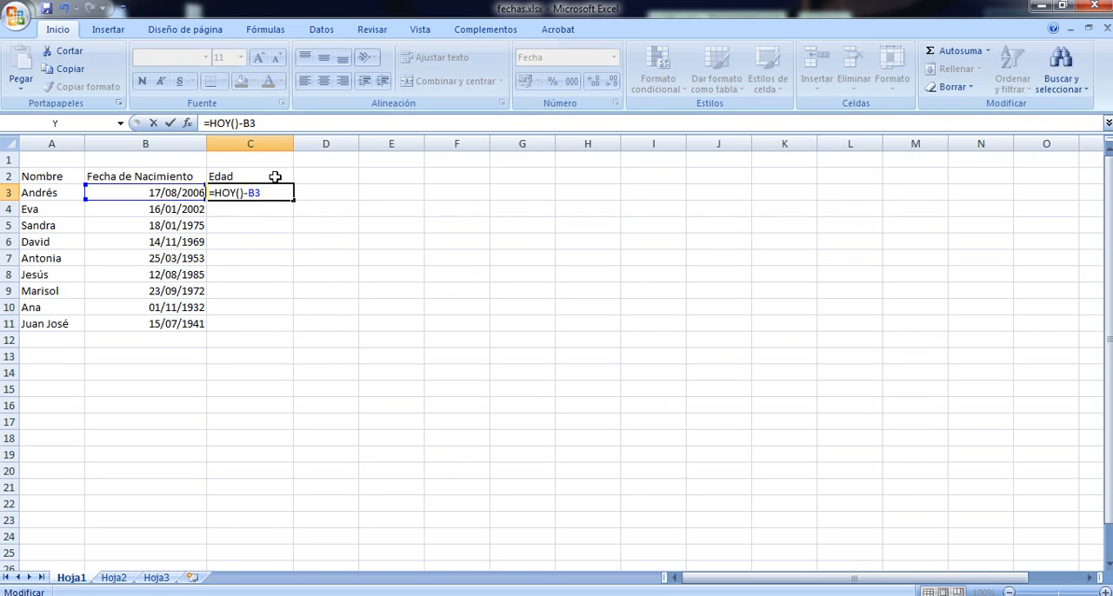
key(Return)
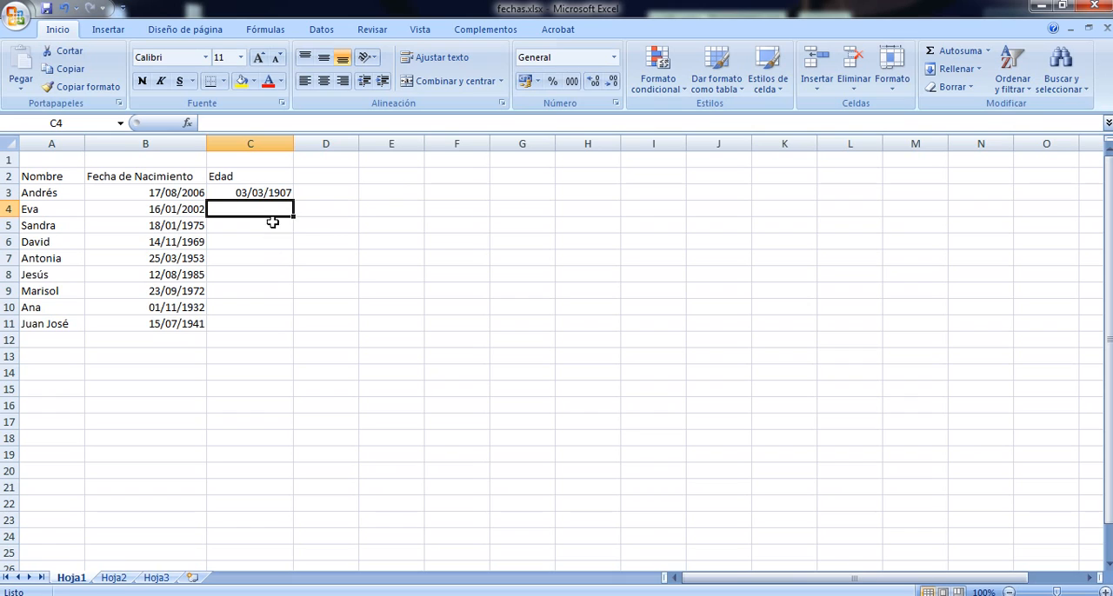
Examine the HOY() and B3 parts of the subtraction formula in cell C3
click(268, 191)
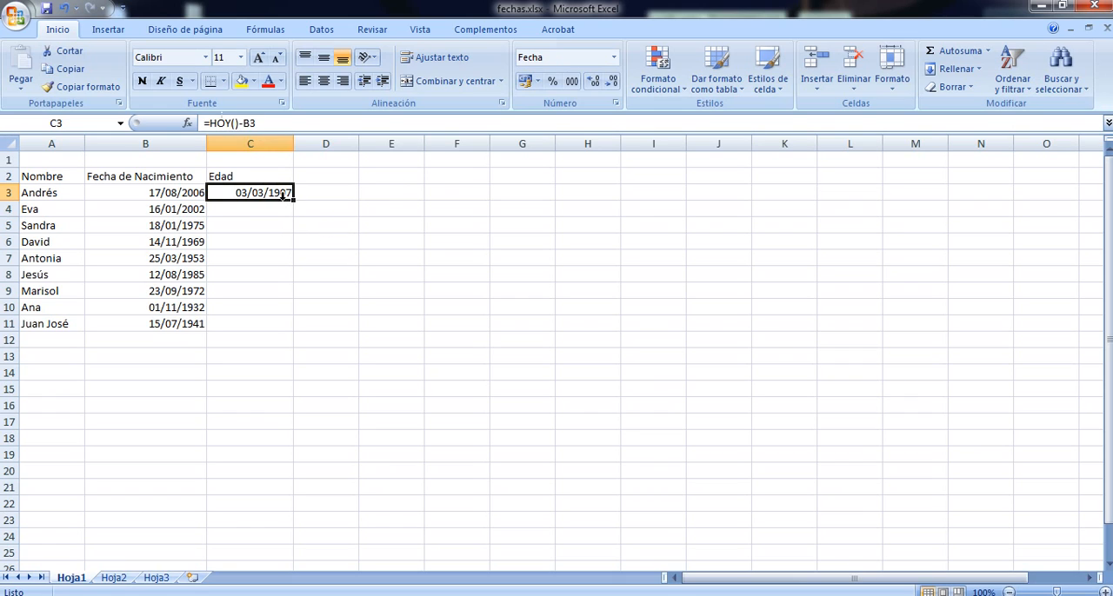
click(240, 122)
drag(239, 122, 210, 122)
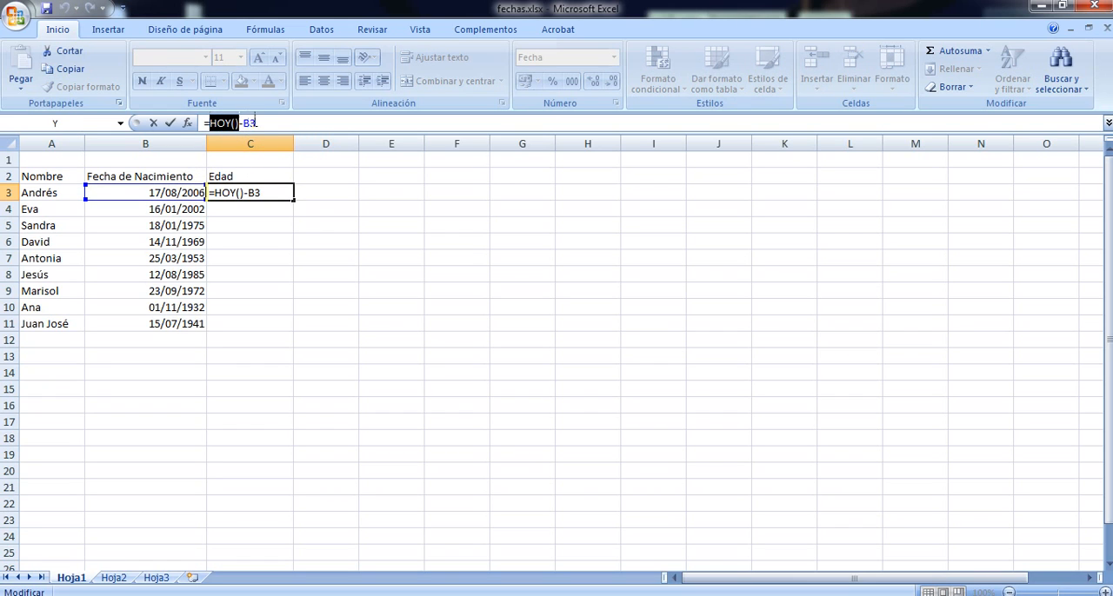
click(241, 122)
double_click(248, 123)
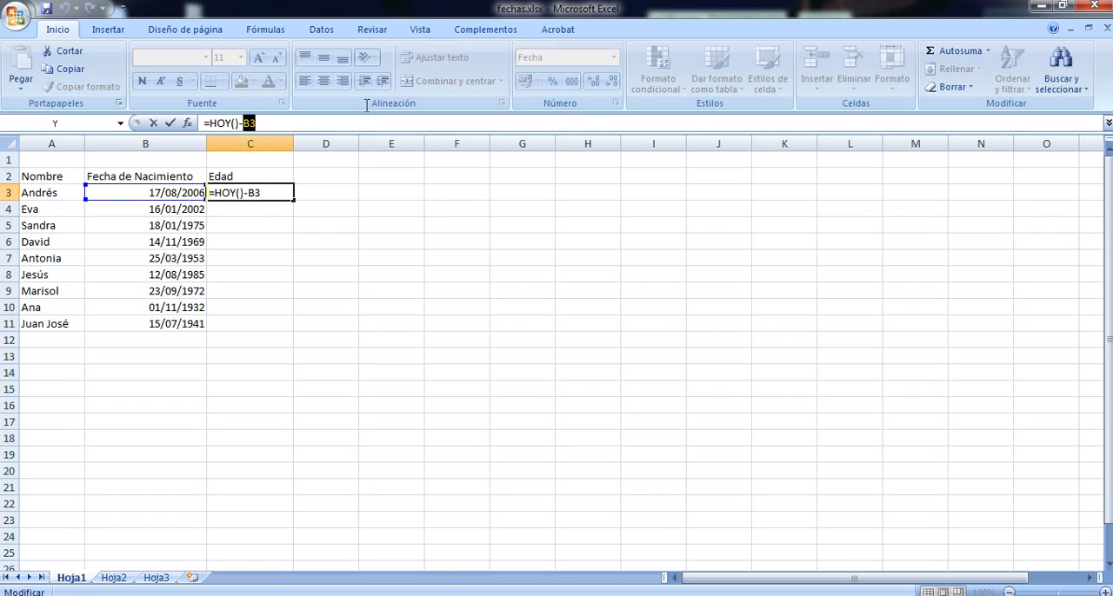
key(Return)
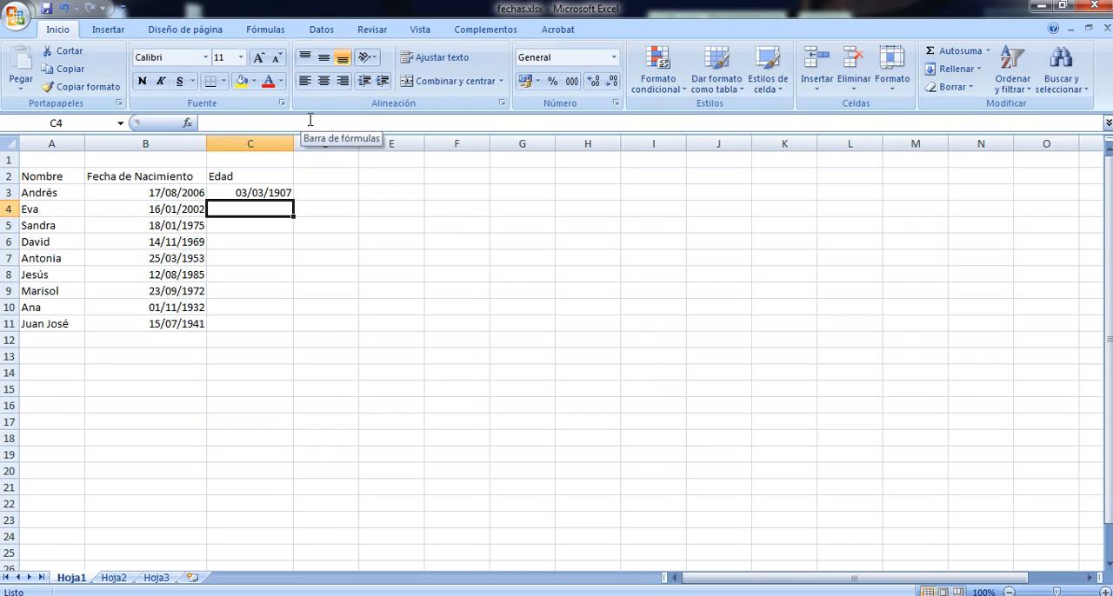
Apply the thousands style (Estilo millares) to cell C3 and review its subtraction formula
click(259, 192)
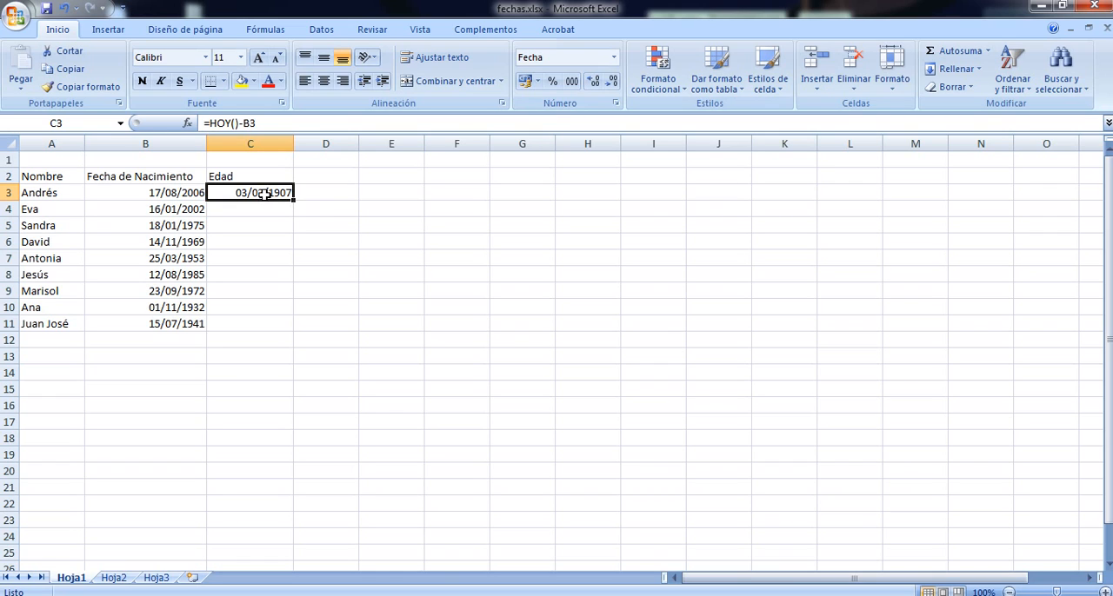
click(572, 82)
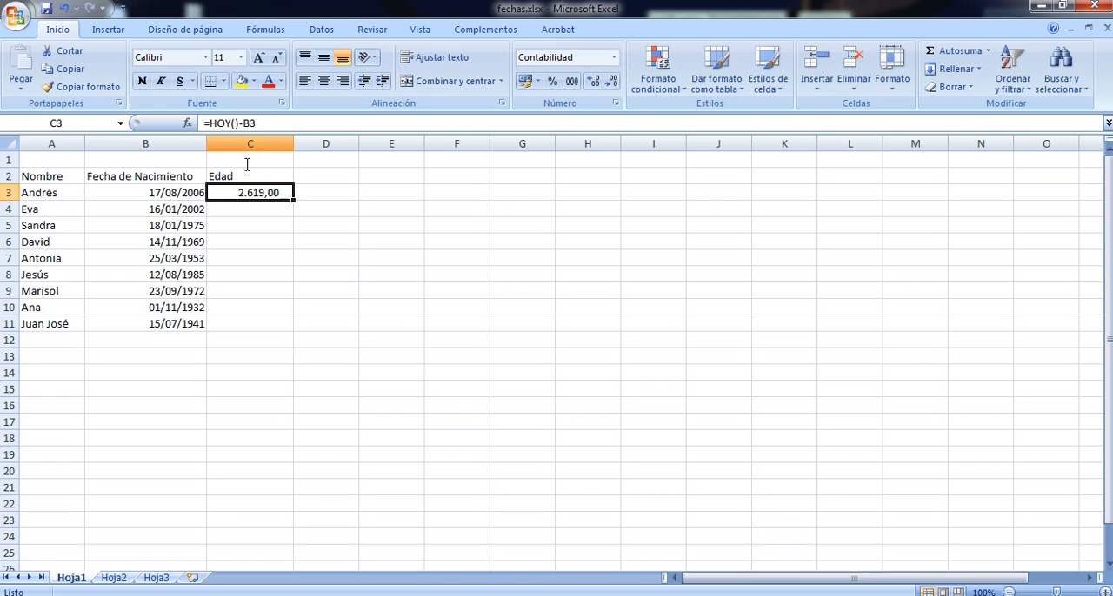
click(238, 124)
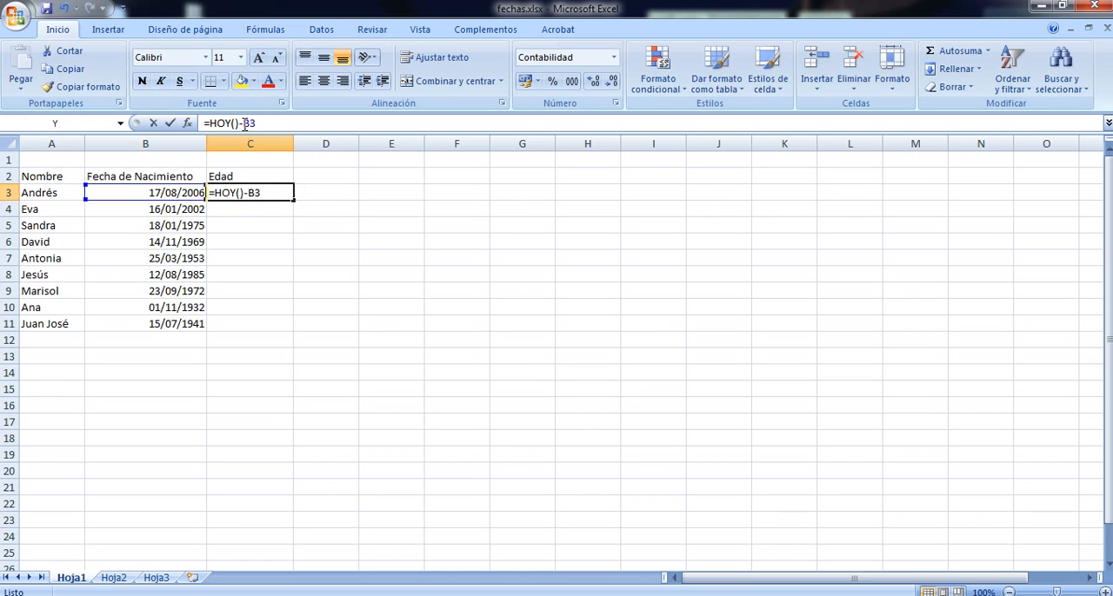
mouse_move(238, 124)
mouse_down()
mouse_move(210, 123)
mouse_move(242, 123)
mouse_up()
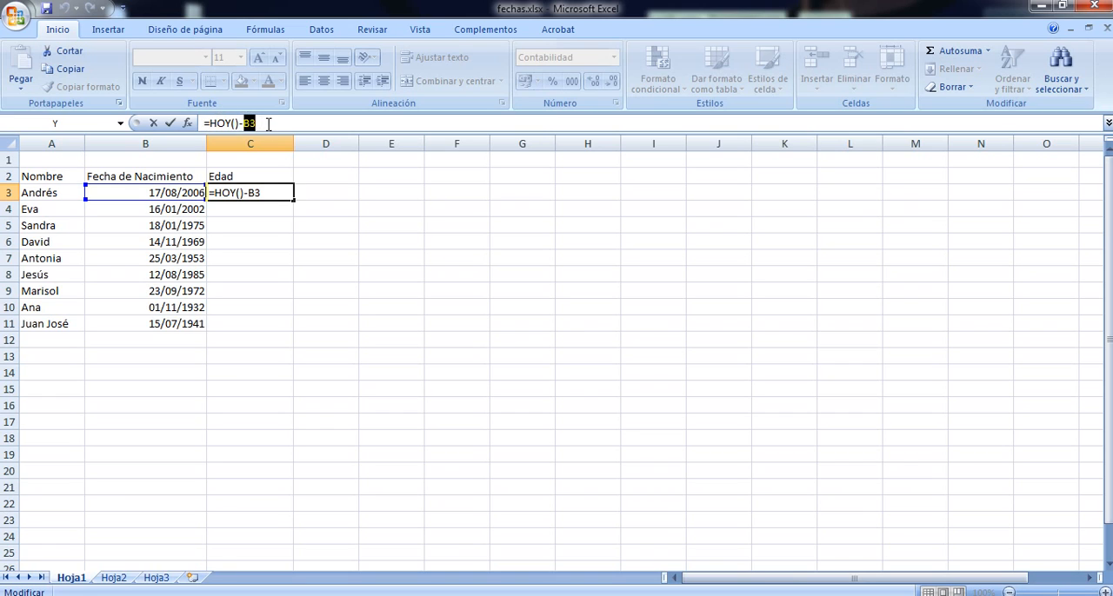
drag(261, 122, 246, 122)
key(Return)
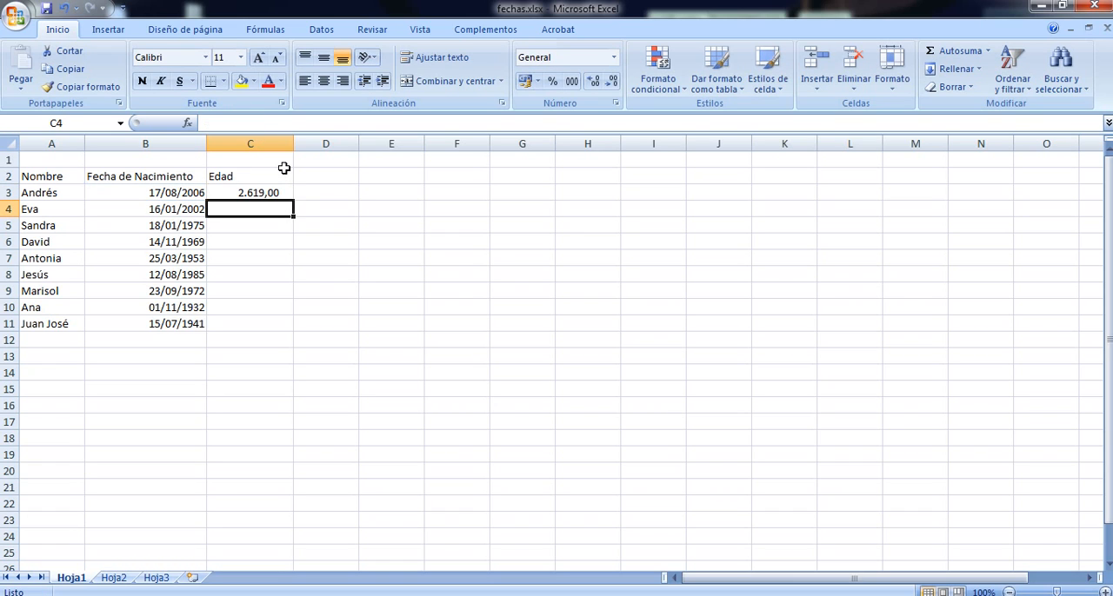
Append a division by 365 to the formula in C3, making it =HOY()-B3/365
click(248, 193)
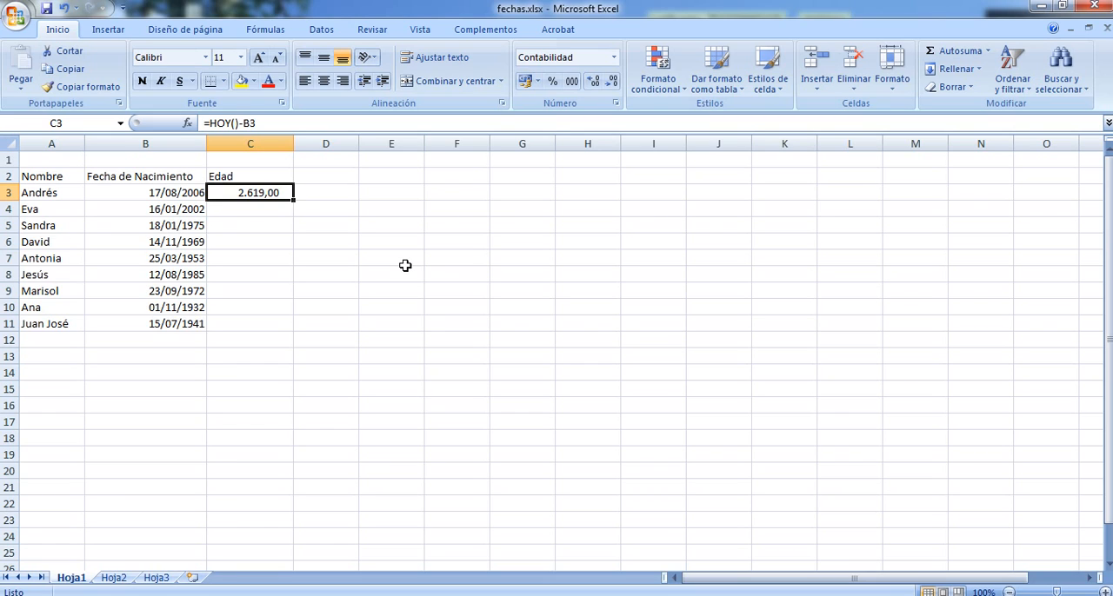
double_click(274, 194)
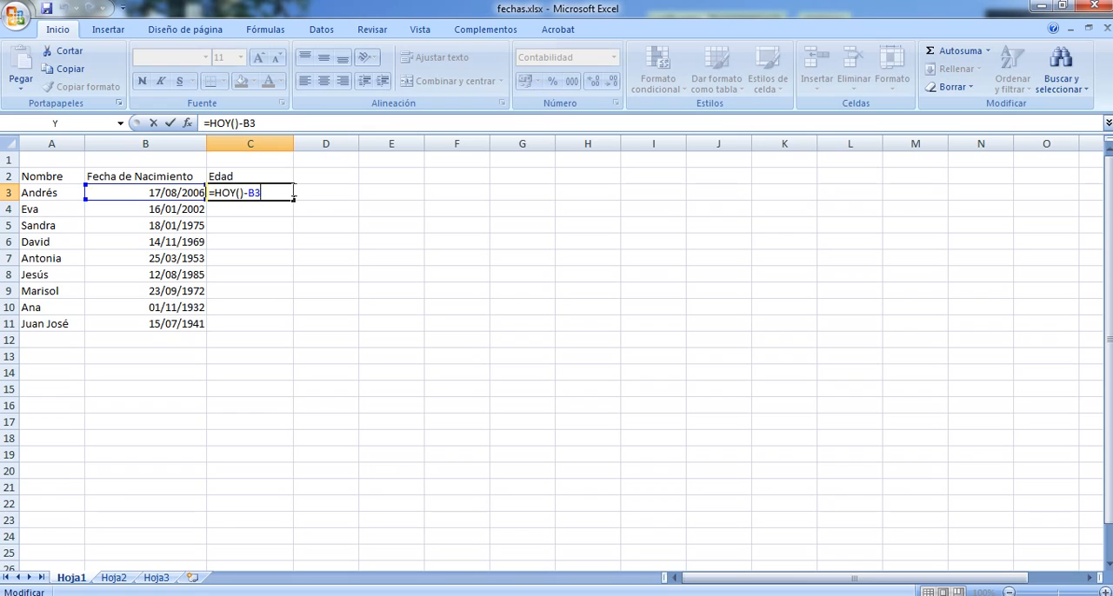
text(/365)
click(261, 193)
drag(261, 192, 213, 193)
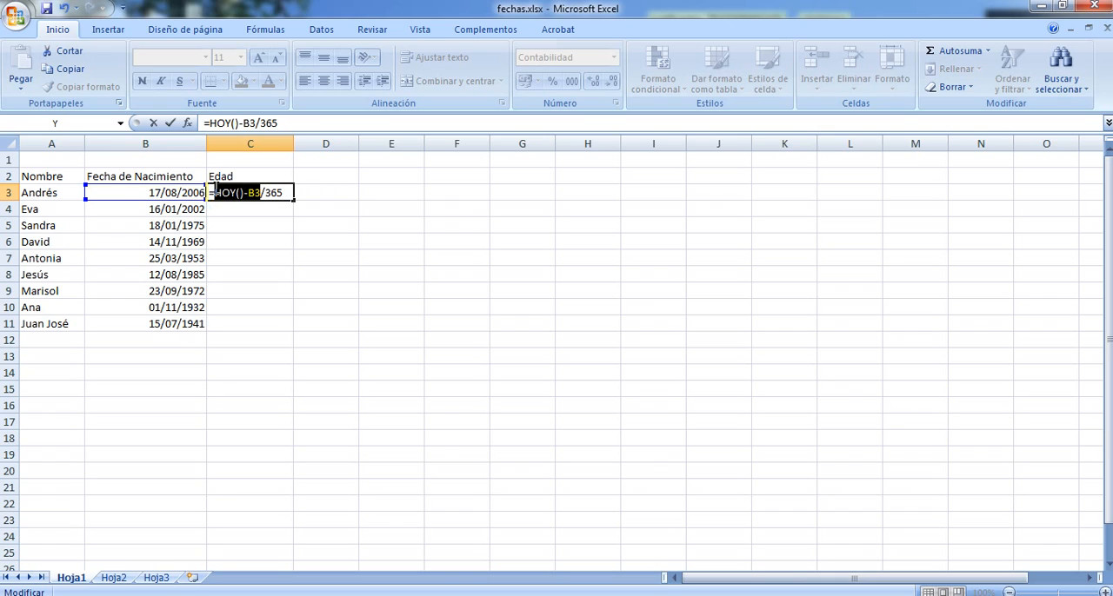
click(263, 192)
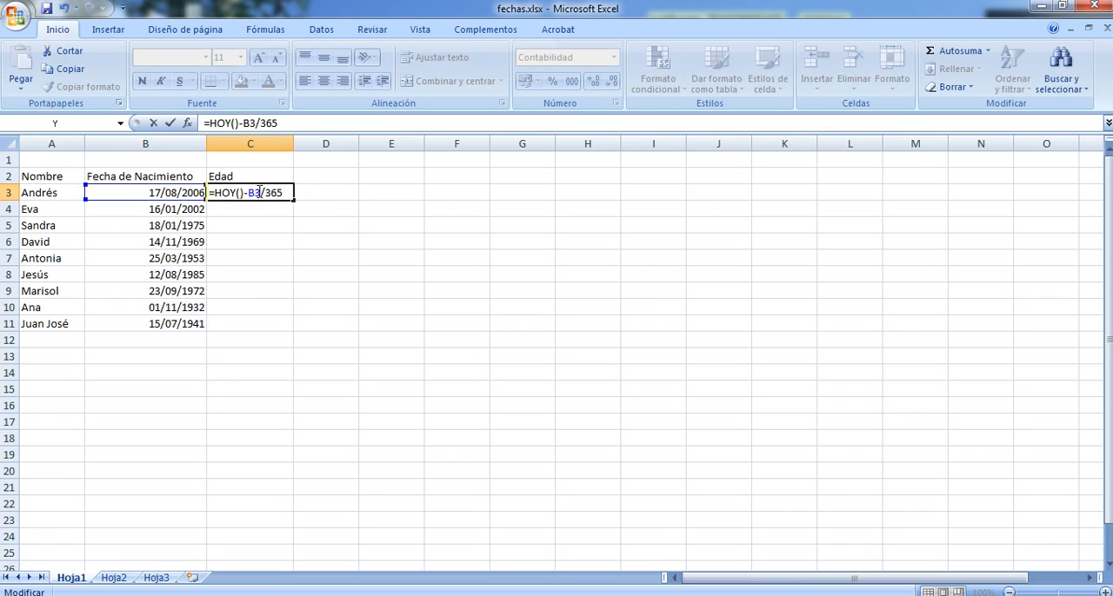
double_click(257, 192)
click(284, 194)
Enclose HOY()-B3 in parentheses ahead of the division by 365 in C3's formula
click(217, 192)
text(()
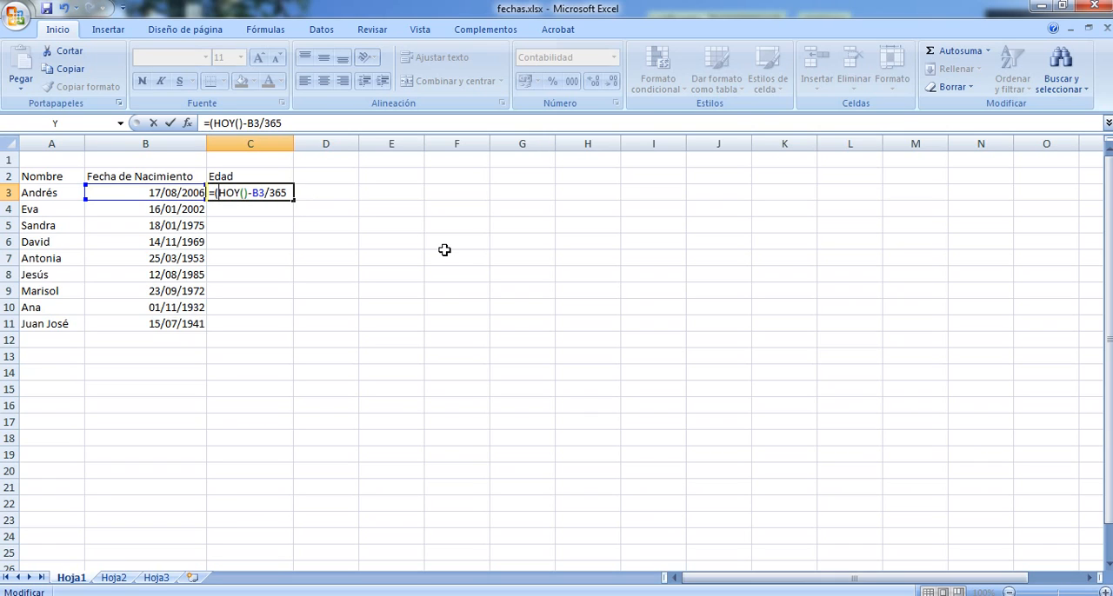
click(266, 192)
text())
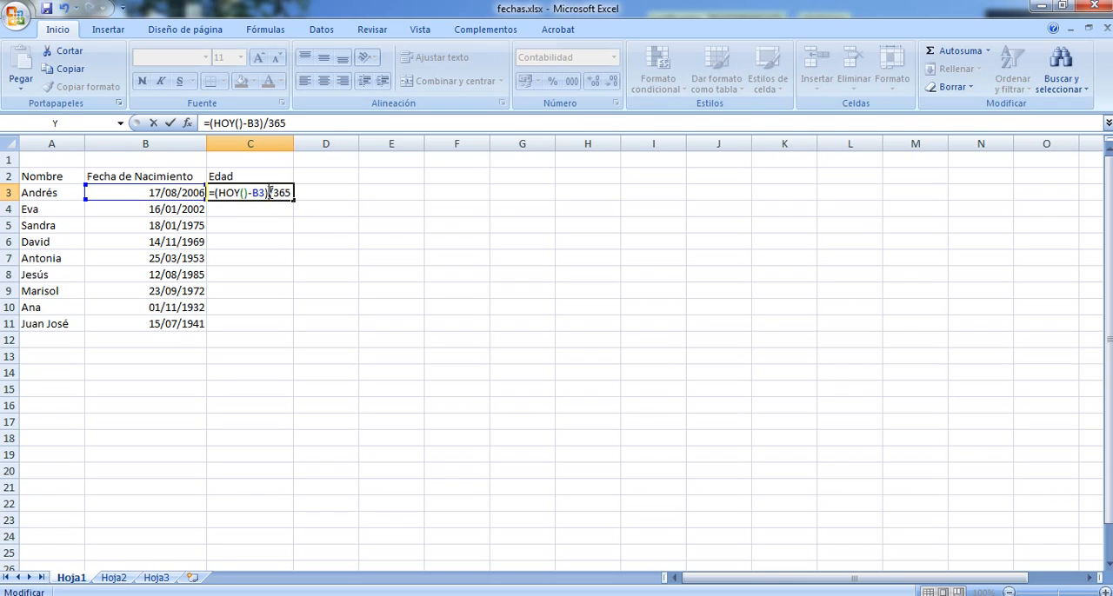
drag(264, 192, 217, 192)
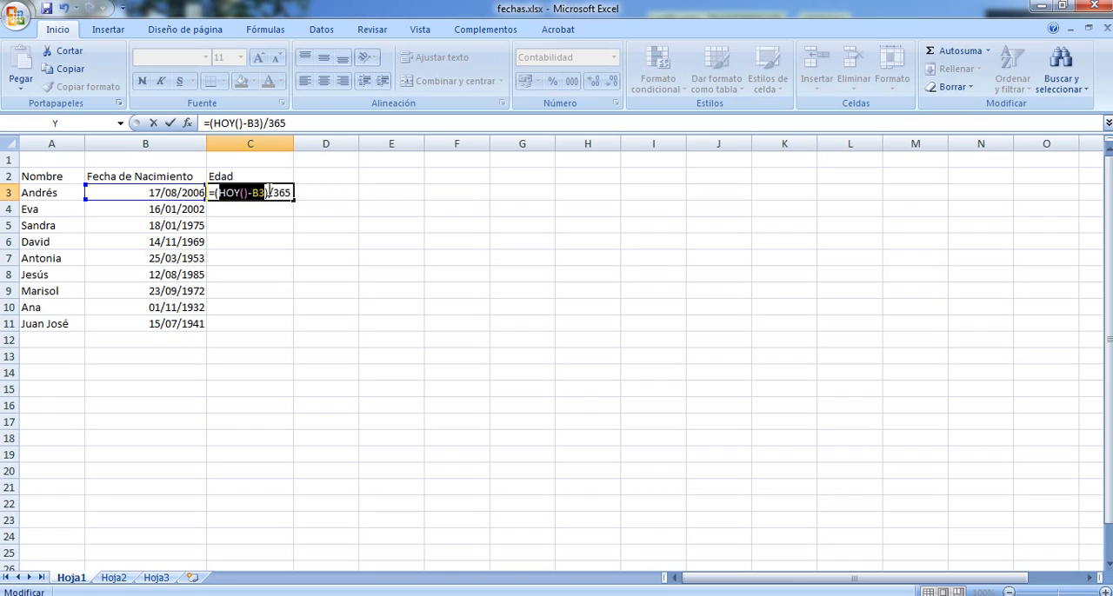
drag(270, 192, 212, 192)
click(279, 189)
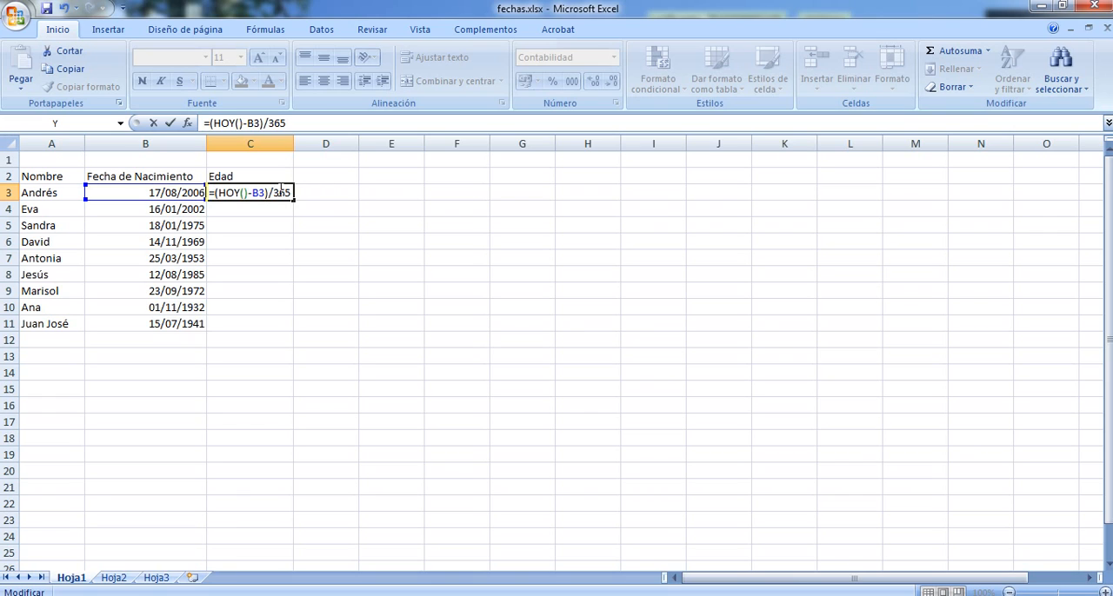
double_click(280, 189)
Remove the parentheses around HOY()-B3 from the formula in C3
click(271, 193)
key(shift+Right)
key(shift+Left)
key(BackSpace)
key(Left)
key(Left)
key(Left)
key(Left)
key(Left)
key(Left)
key(Left)
key(Left)
key(BackSpace)
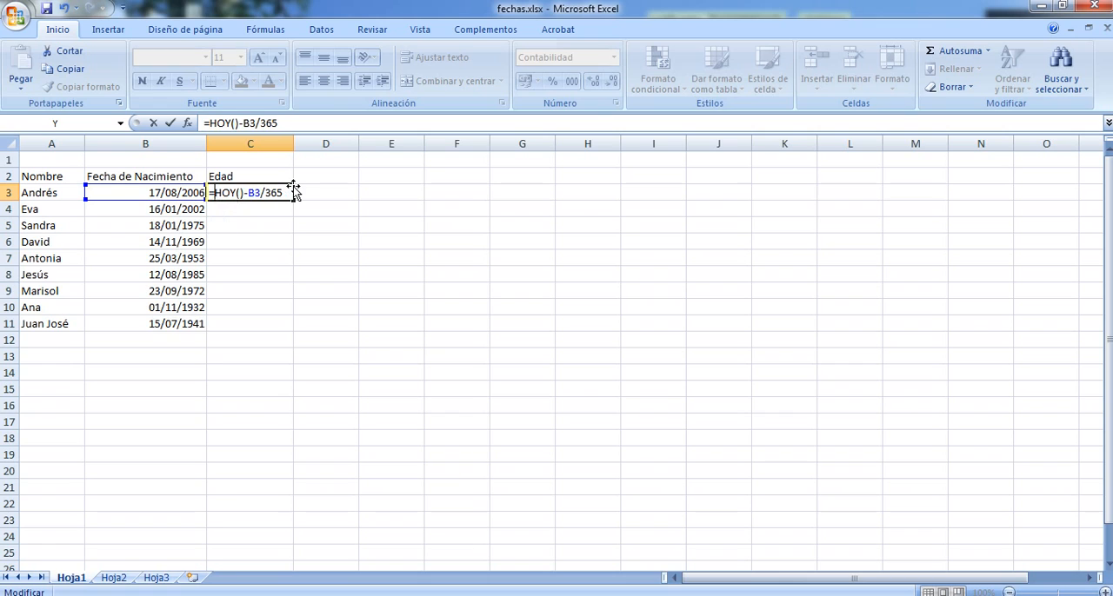
Put parentheses around the date subtraction in C3 and enter the formula as =(HOY()-B3)/365
key(Right)
key(Right)
key(Right)
key(Right)
key(Right)
key(Right)
key(Right)
key(Right)
key(Right)
key(Left)
key(Left)
key(Left)
key(Left)
key(Left)
key(Left)
key(Left)
text(()
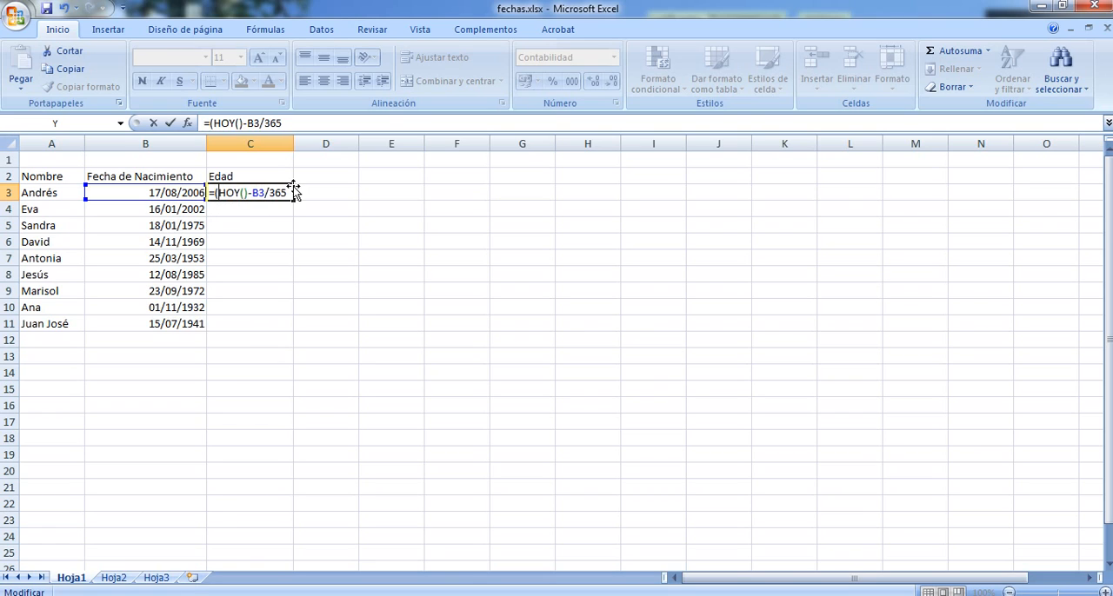
key(Right)
key(Right)
key(Right)
key(Right)
key(Right)
key(Right)
key(Right)
key(Right)
text())
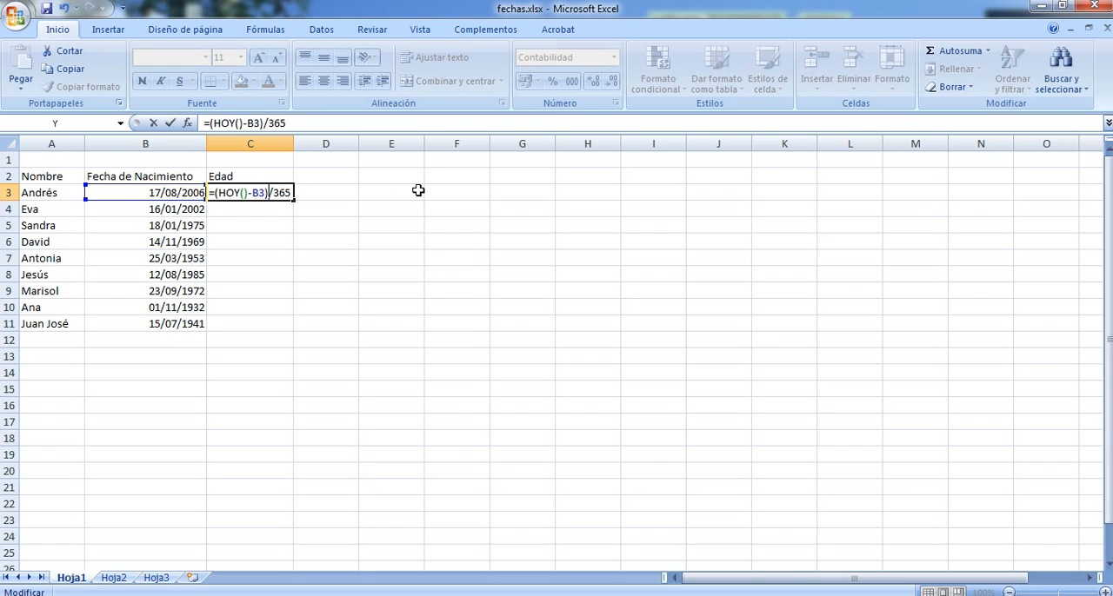
key(Return)
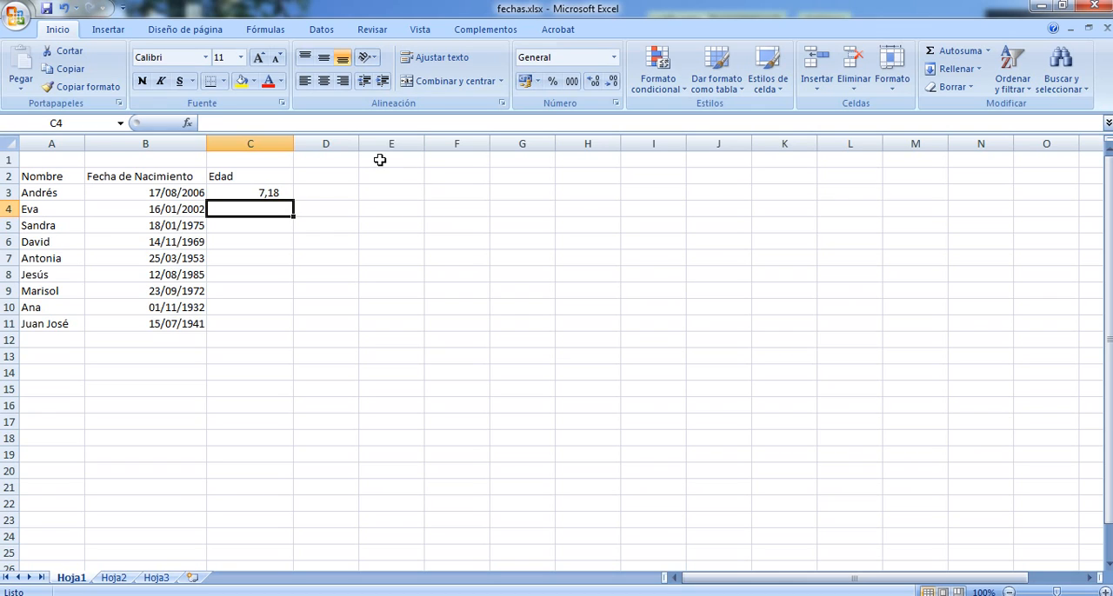
Try displaying the age in C3 with no decimals and restore its two decimal places
click(267, 192)
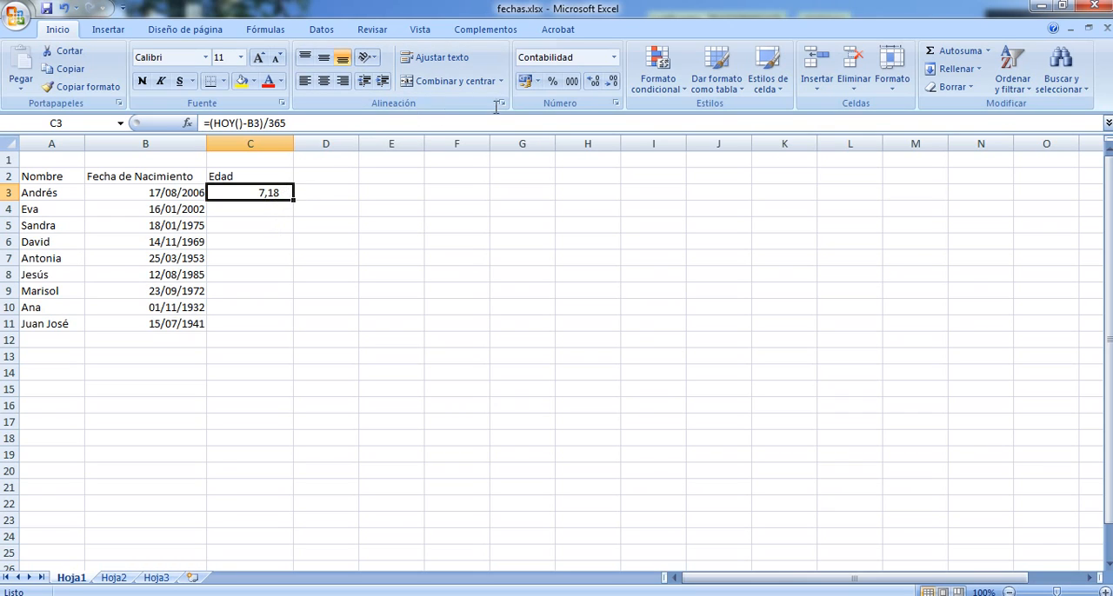
click(611, 80)
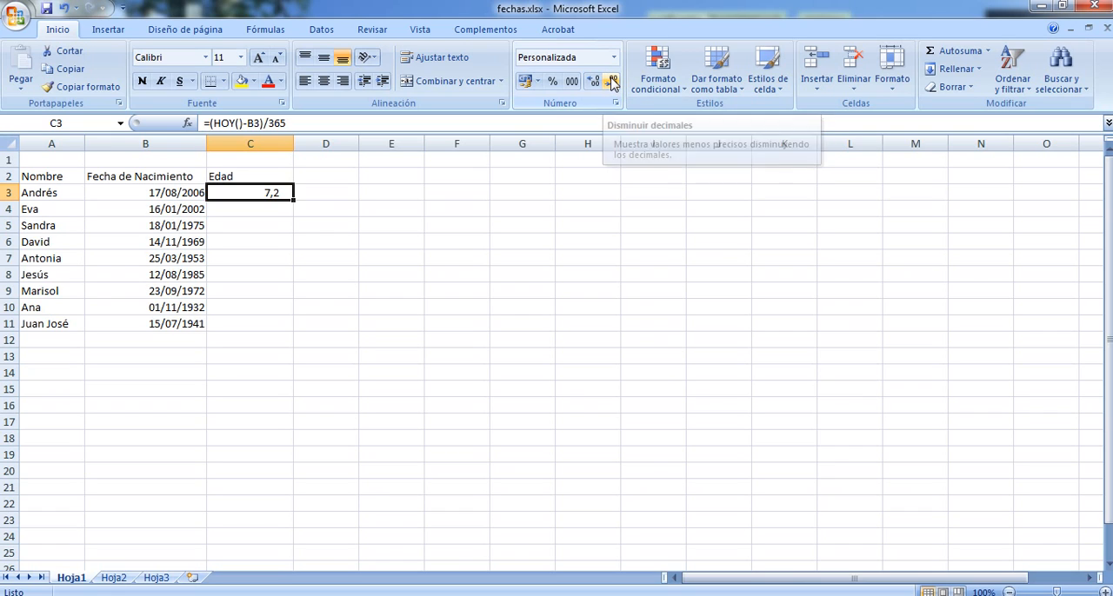
click(612, 81)
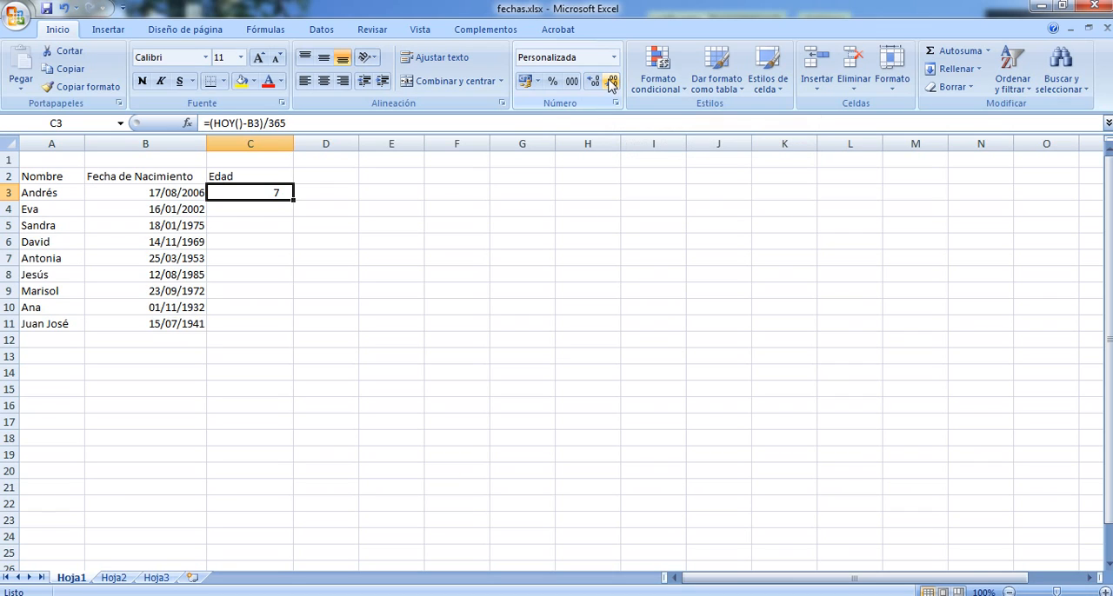
click(594, 80)
click(594, 81)
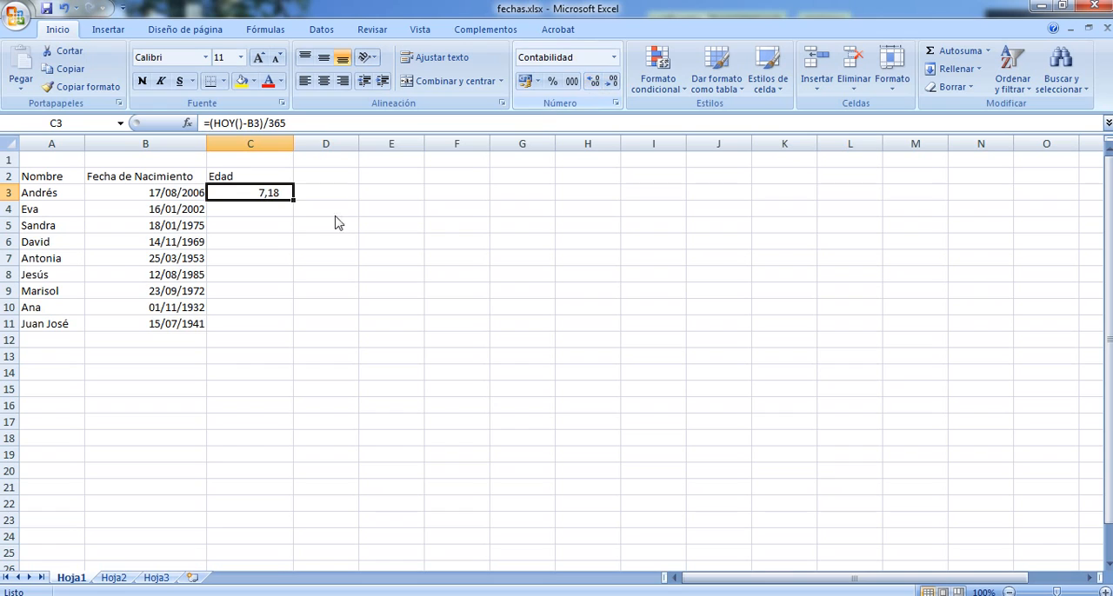
Set the month of the birth date in cell B3 to 12
click(175, 189)
double_click(199, 192)
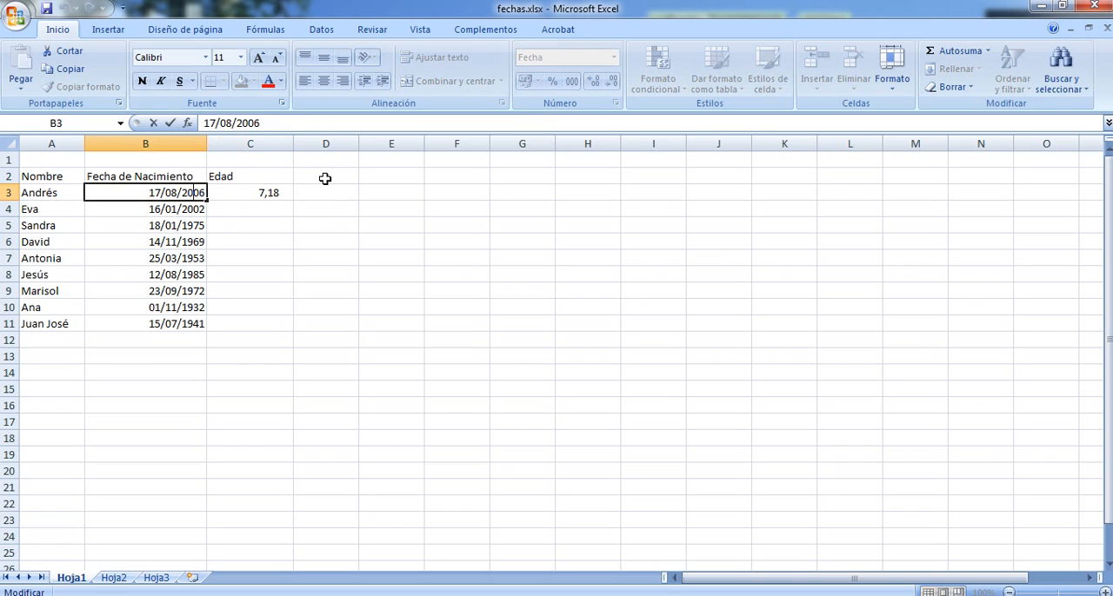
key(Left)
key(Left)
key(Left)
key(BackSpace)
key(BackSpace)
text(09)
key(BackSpace)
key(BackSpace)
text(12)
key(Return)
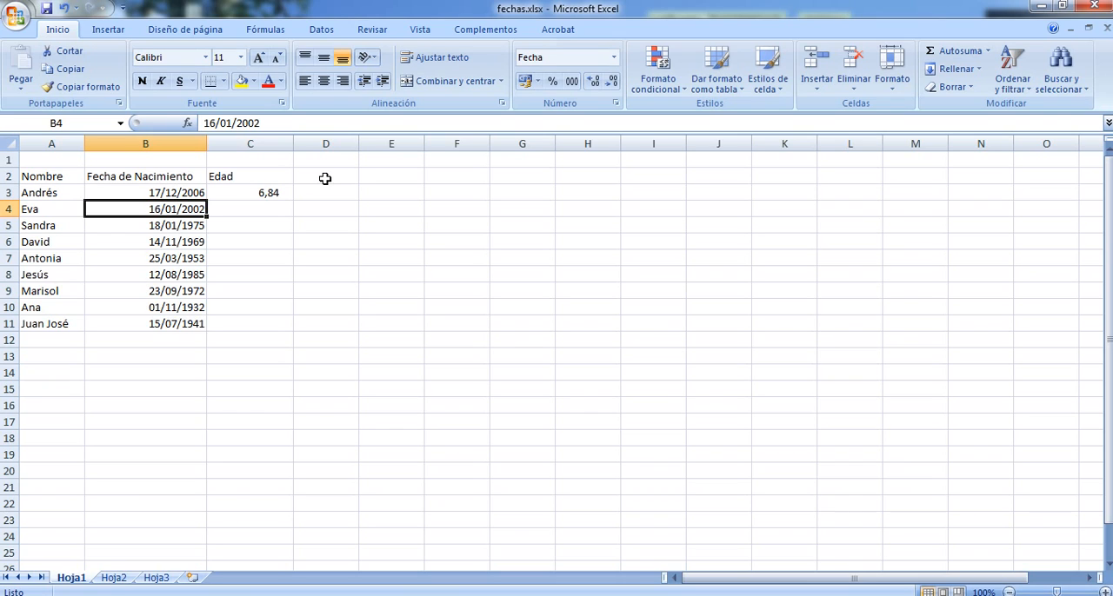
Try displaying the age in C3 without decimals twice, restoring its two decimal places each time
click(271, 193)
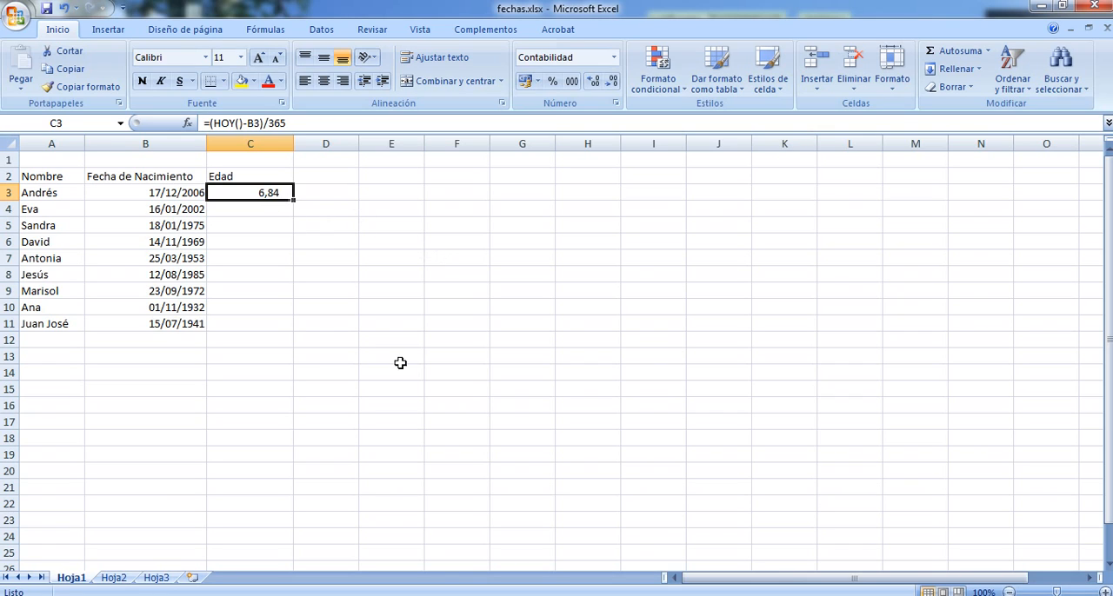
click(612, 83)
click(612, 83)
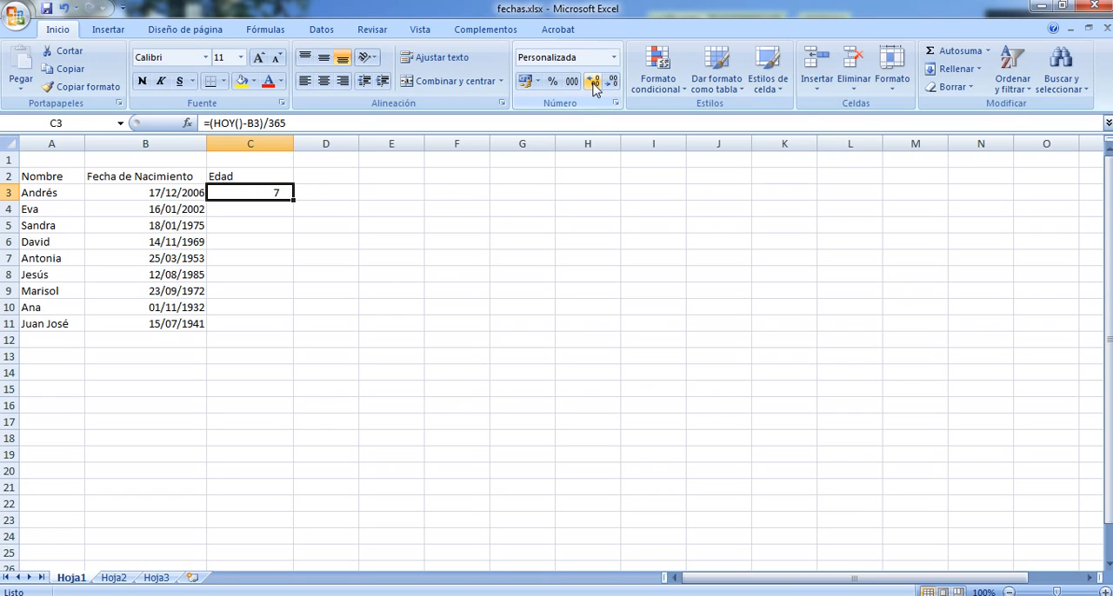
click(593, 84)
click(593, 84)
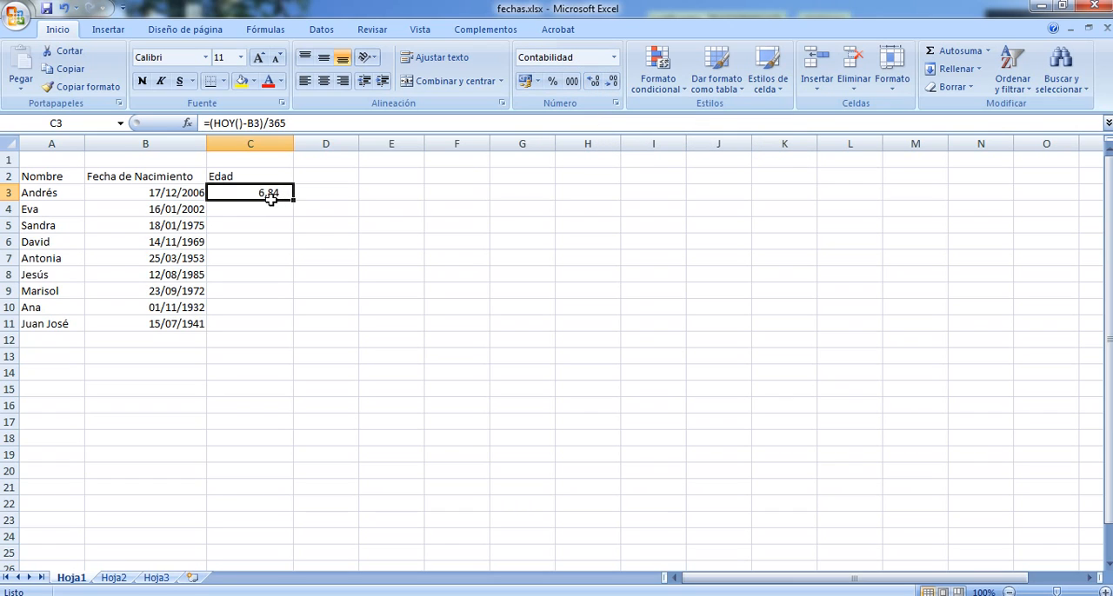
click(612, 83)
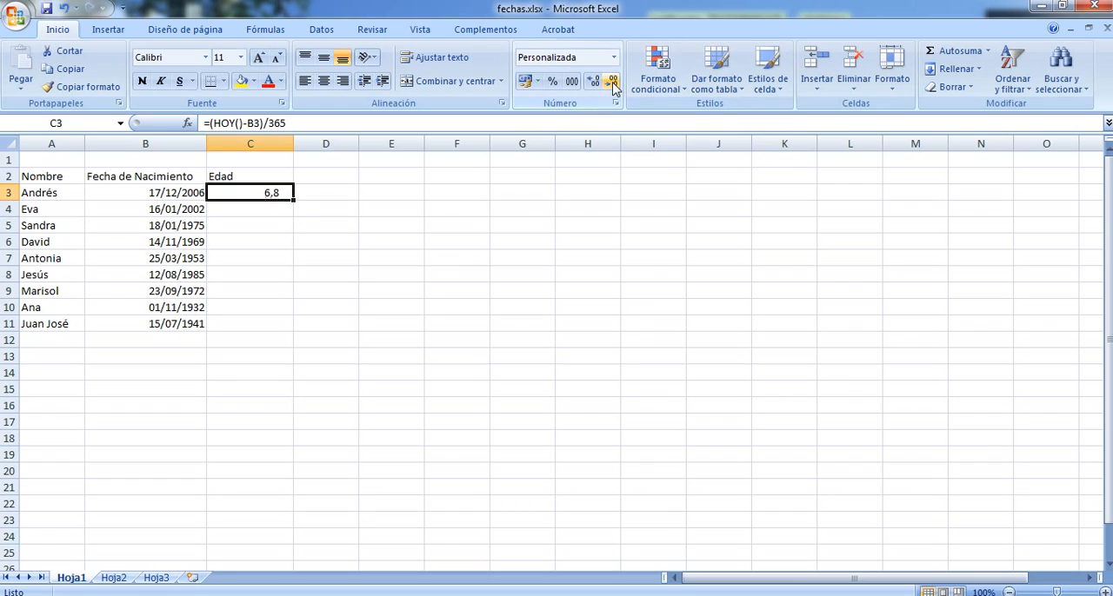
click(612, 84)
click(593, 83)
click(595, 84)
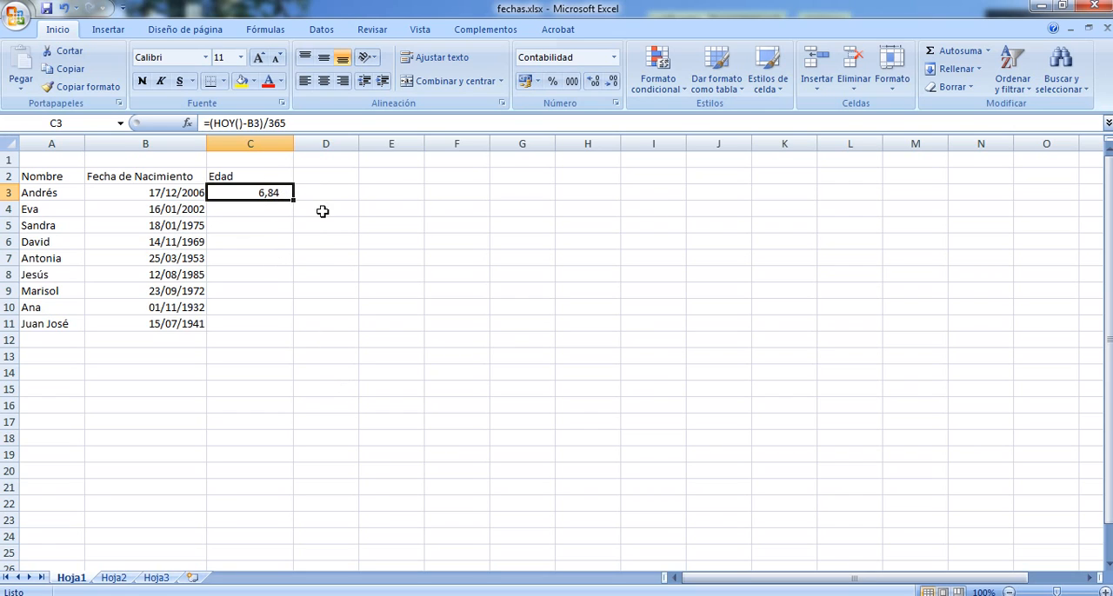
Wrap the age formula in C3 in the TRUNCAR function with zero decimals, entering it as =TRUNCAR((HOY()-B3)/365;0)
double_click(252, 192)
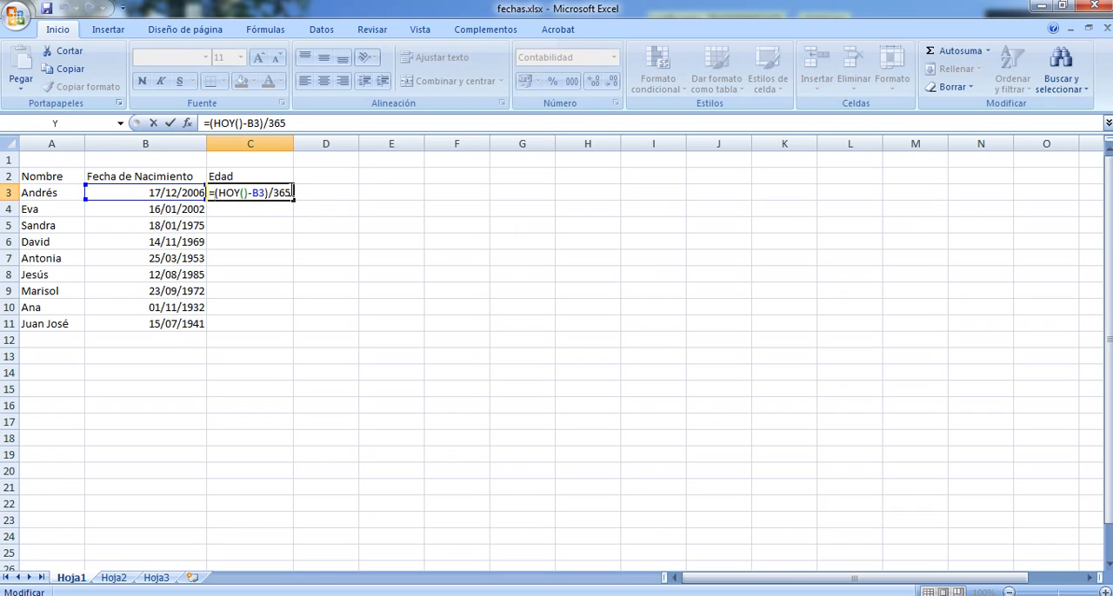
drag(293, 191, 215, 193)
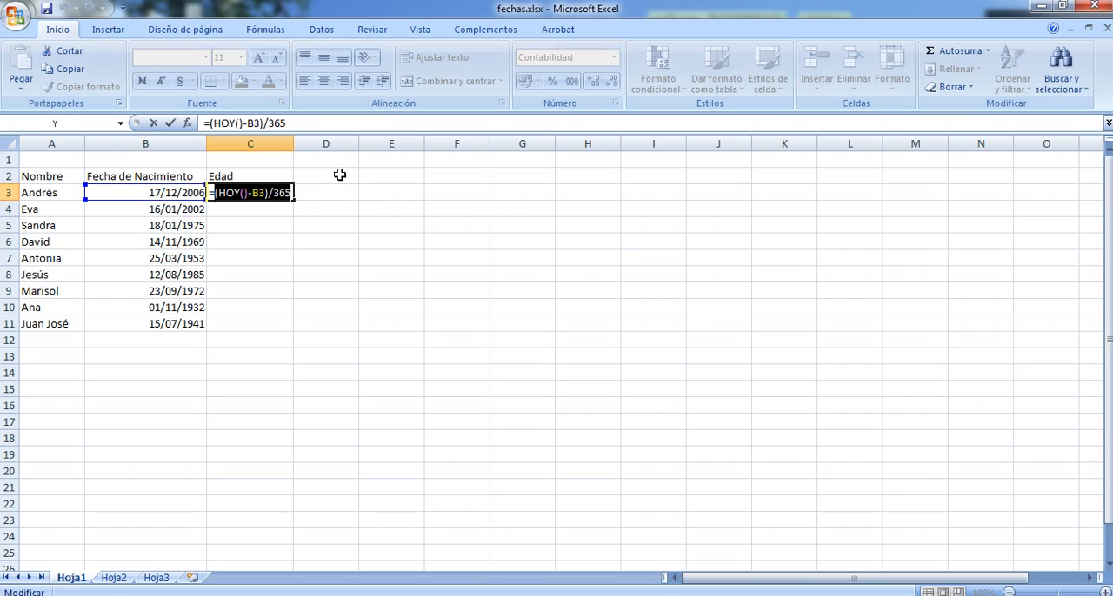
click(215, 194)
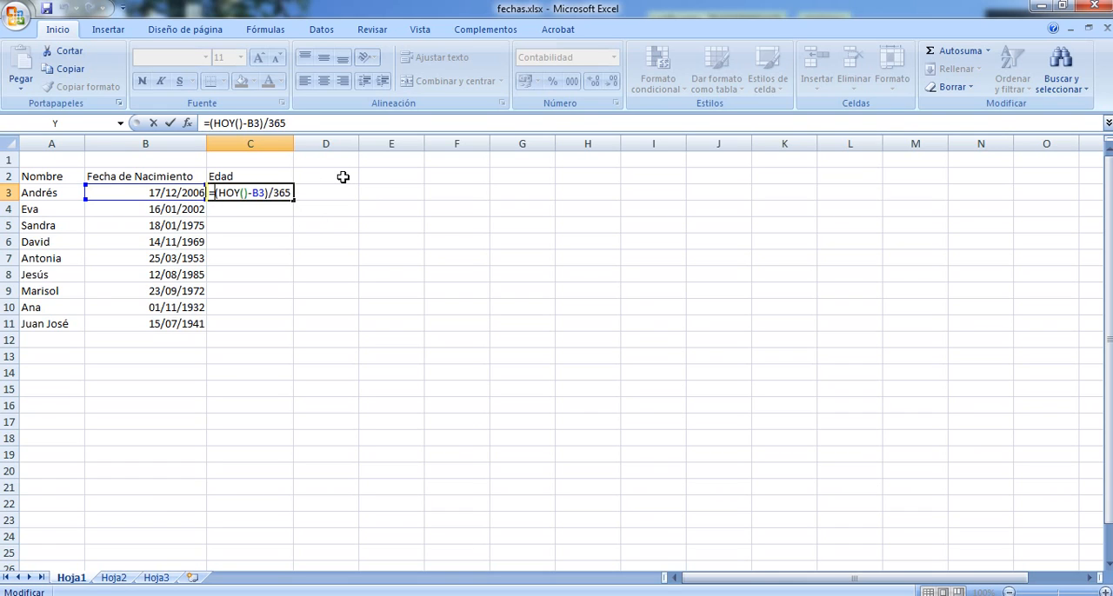
text(TRUNCAR)
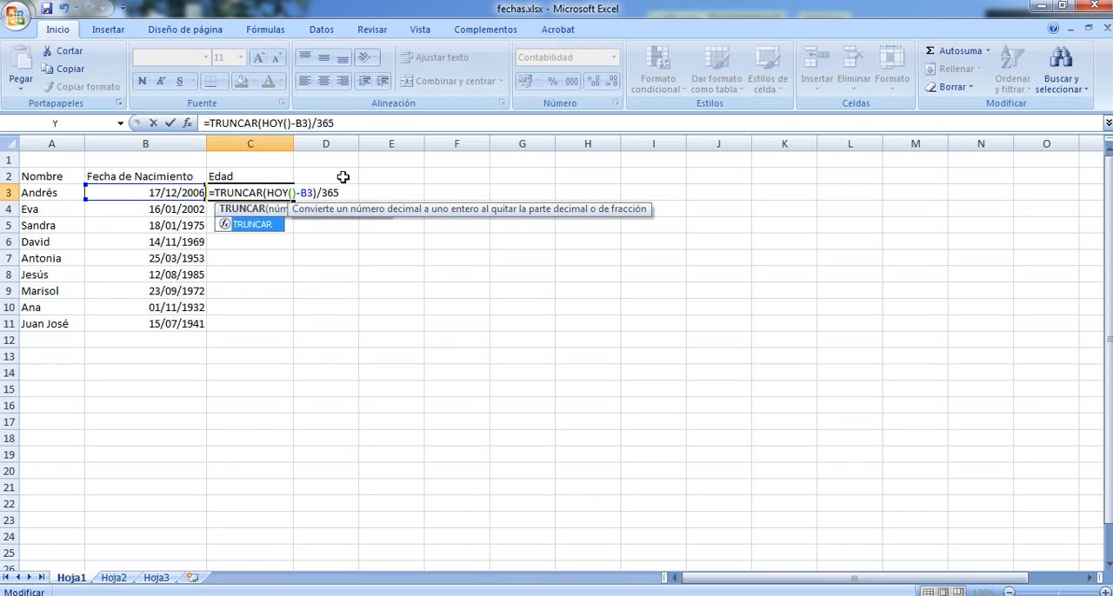
text(()
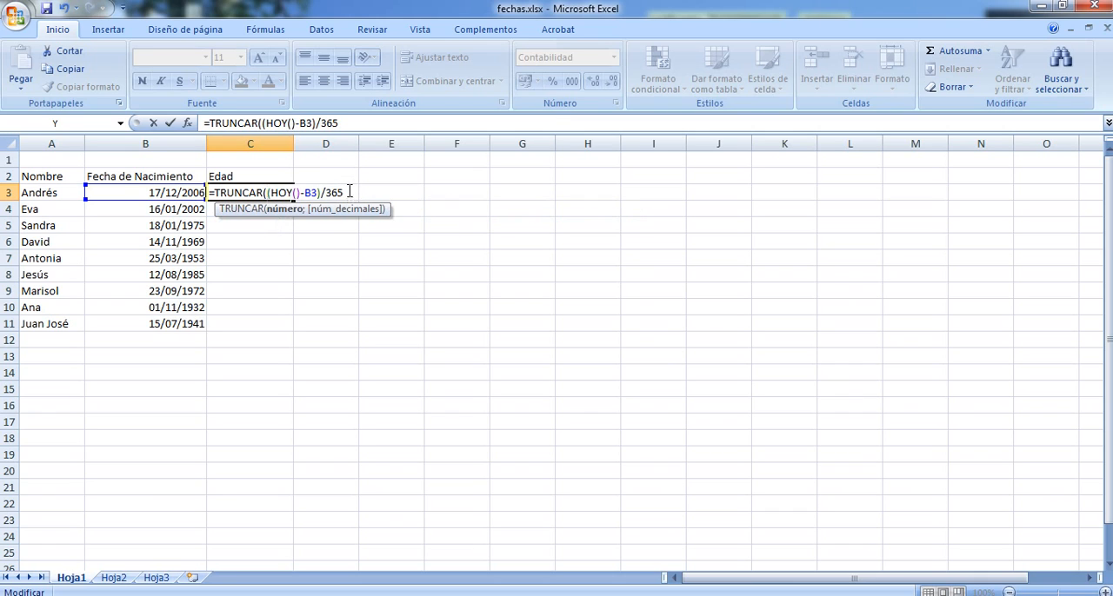
drag(348, 192, 266, 192)
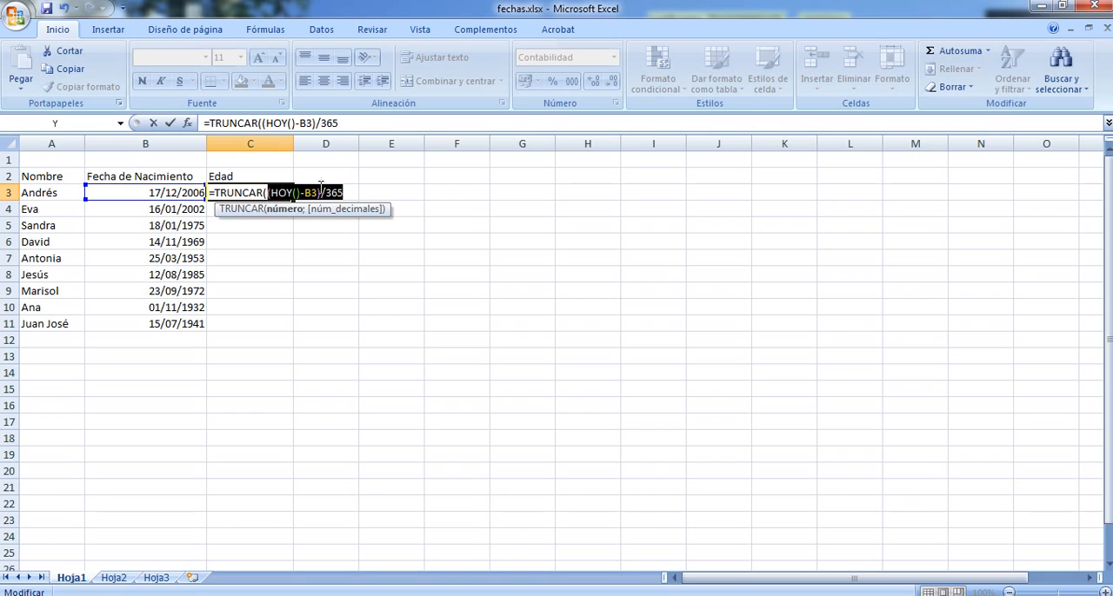
click(351, 192)
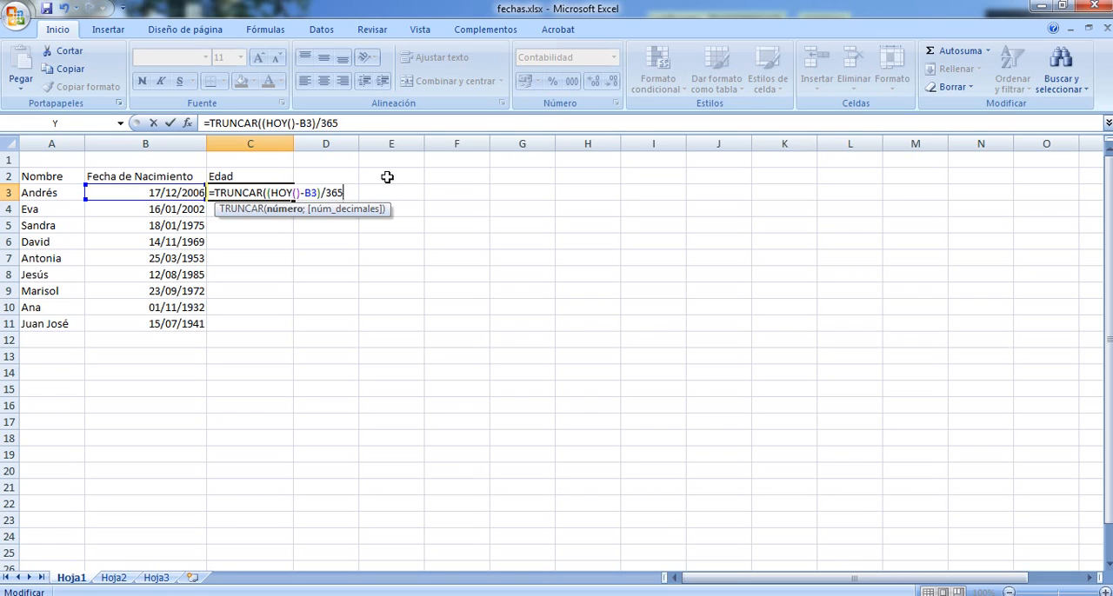
text(;)
text(0)
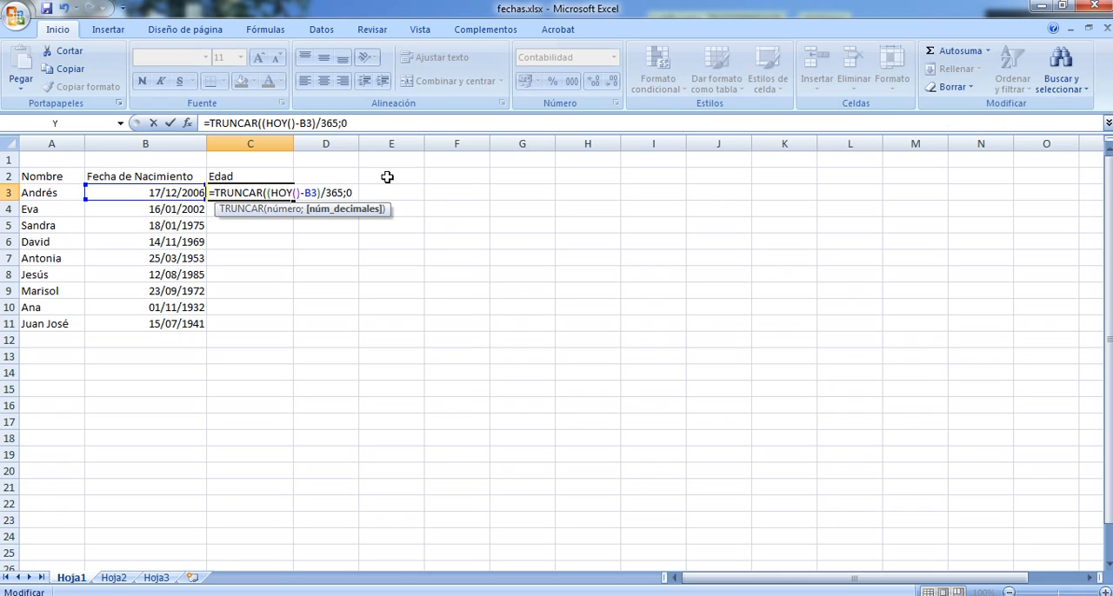
text())
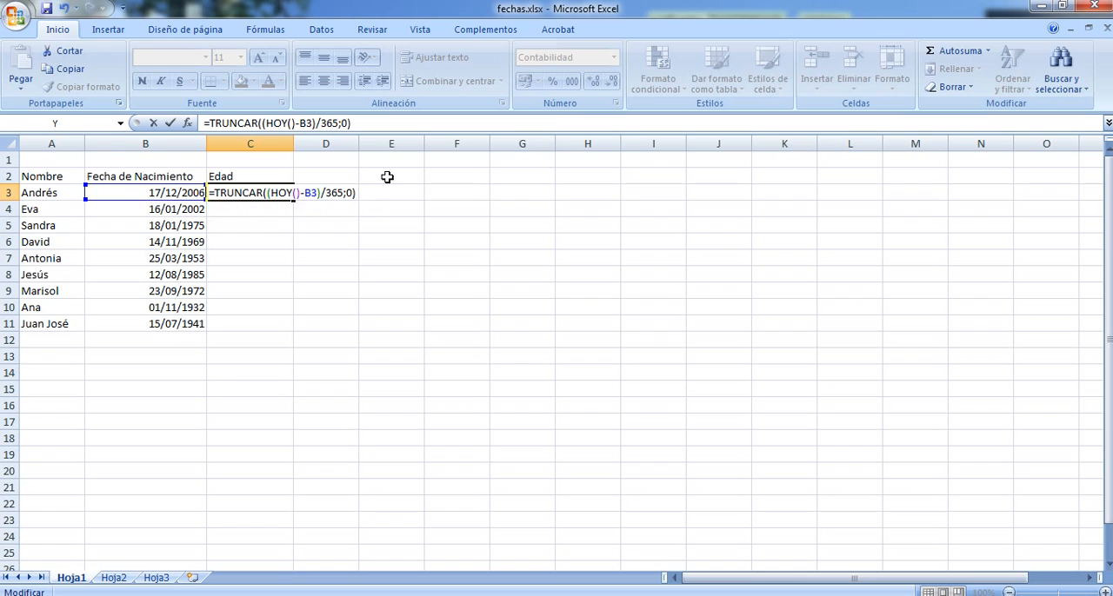
key(Return)
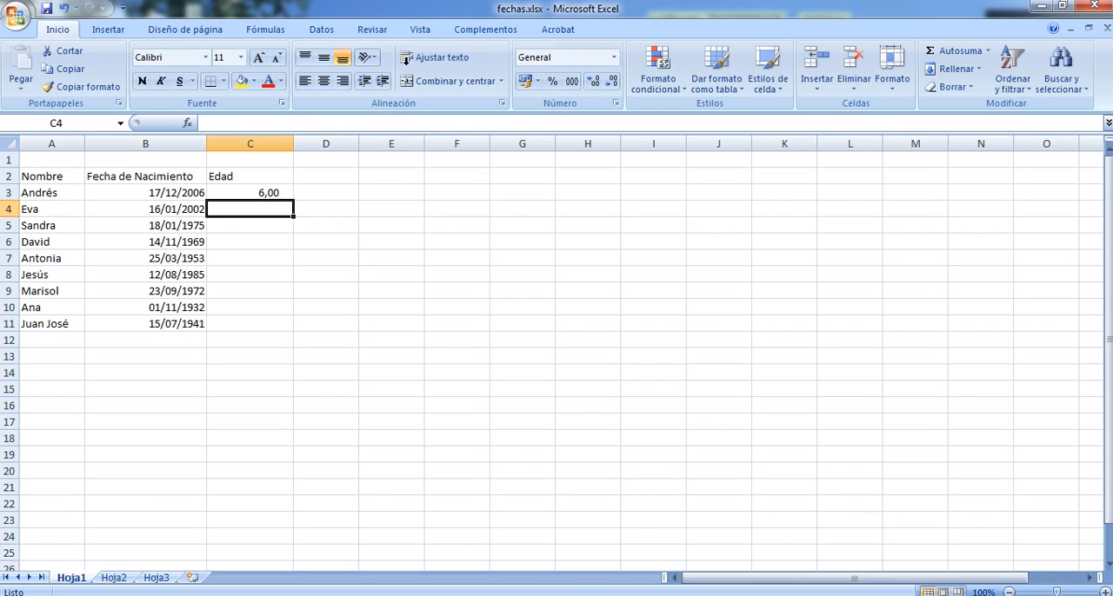
Copy the full formula text of cell C3 and leave the cell's formula as it is
click(266, 194)
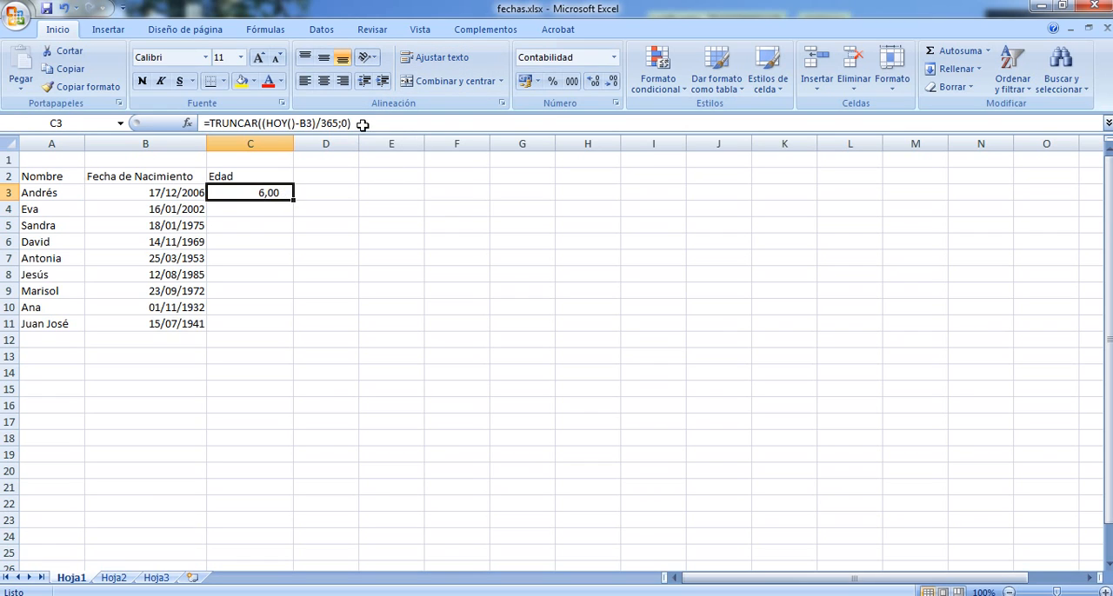
drag(357, 124, 238, 98)
key(ctrl+c)
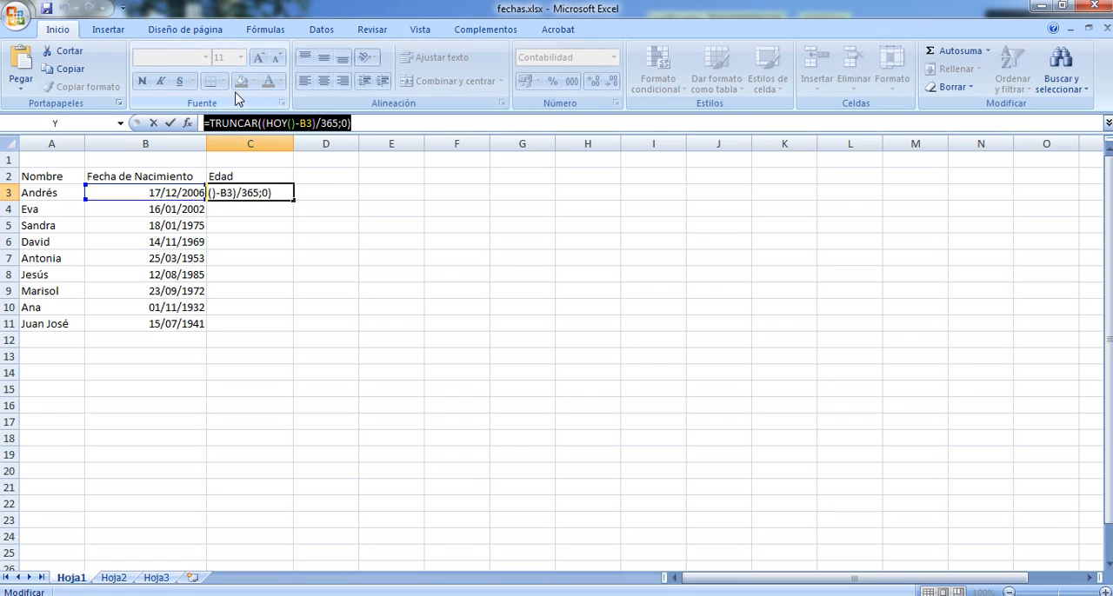
key(Return)
Insert a text box spanning about columns E to K and rows 3 to 12, and paste the copied formula into it
click(114, 30)
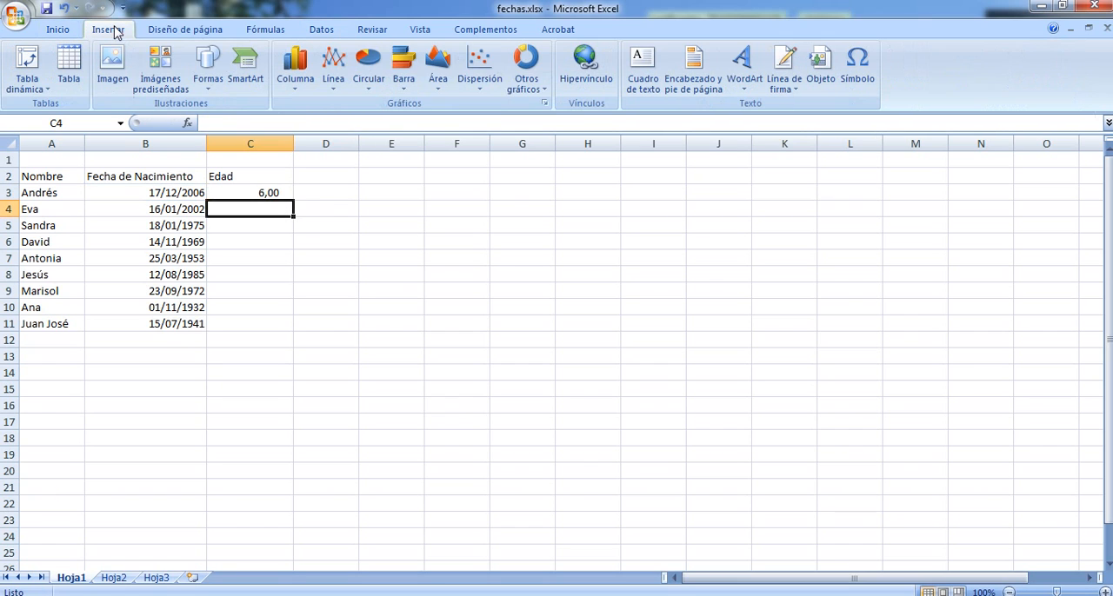
click(212, 83)
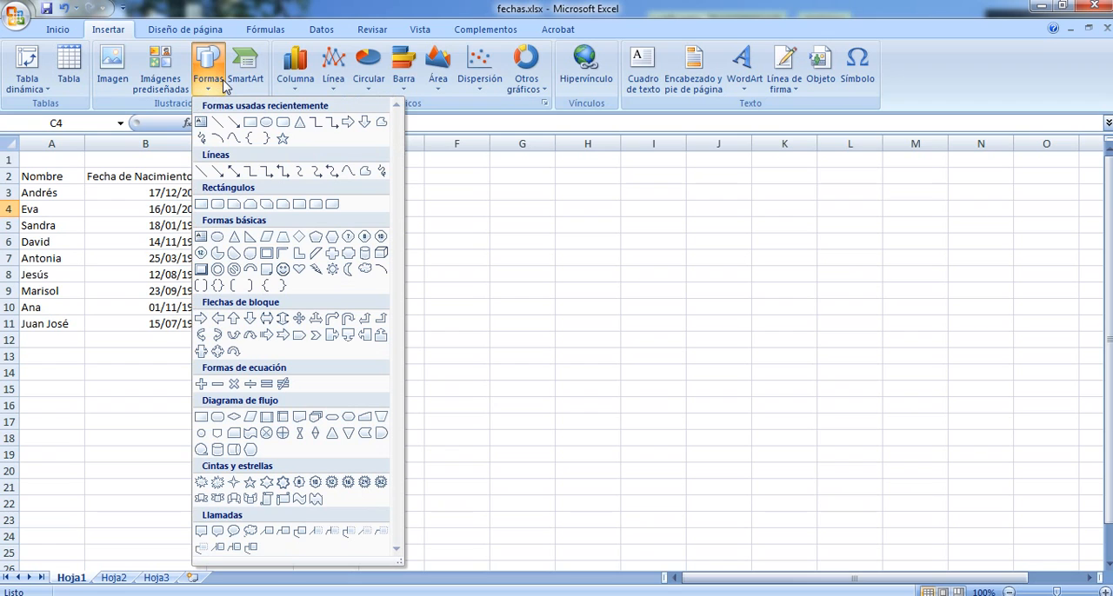
click(643, 68)
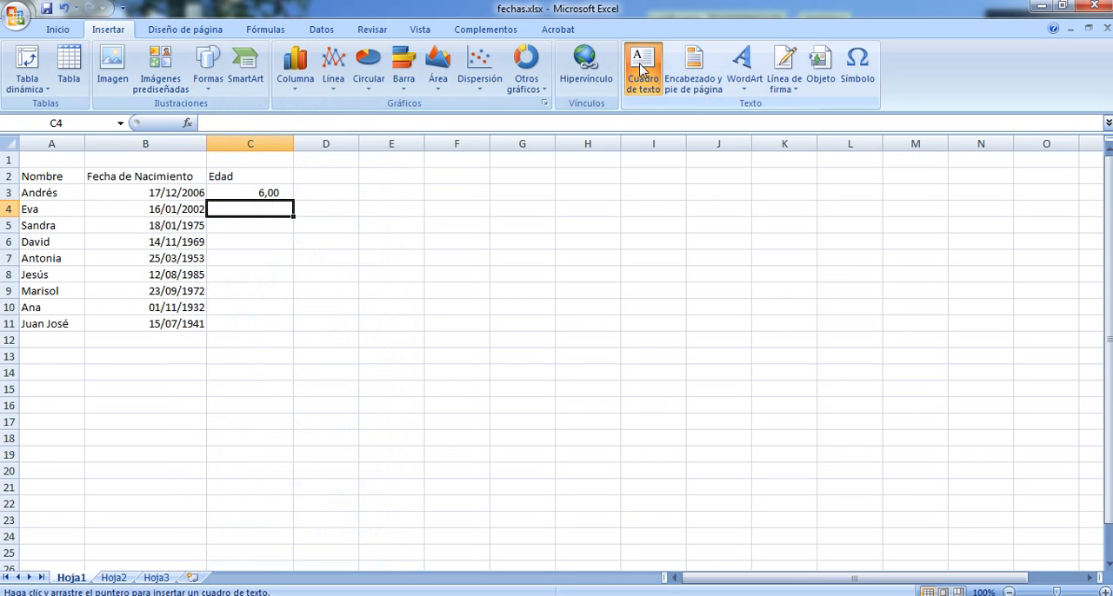
drag(375, 192, 769, 353)
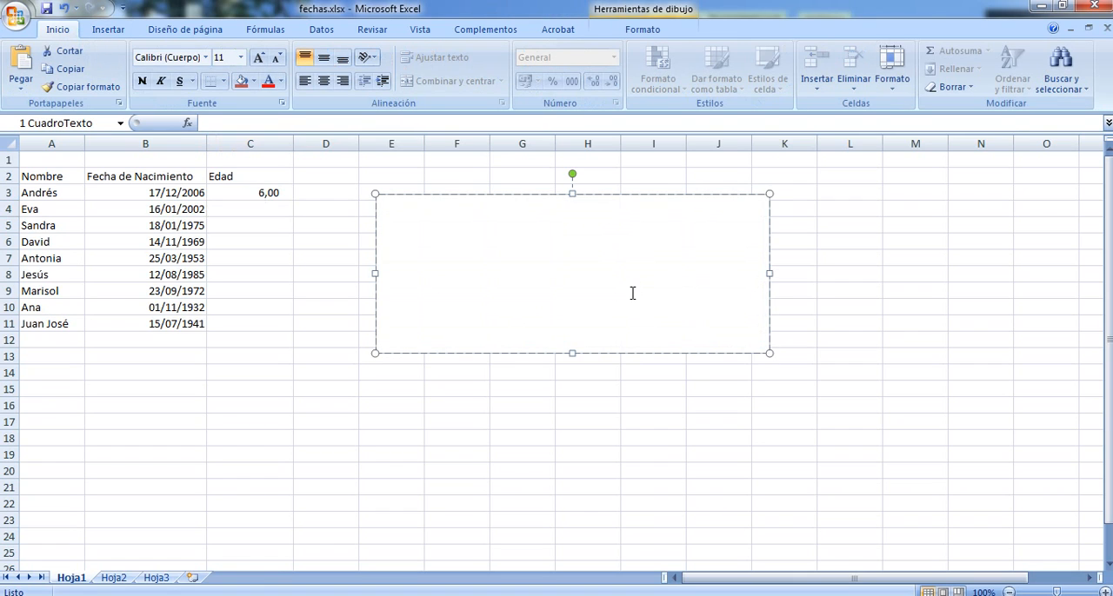
key(ctrl+v)
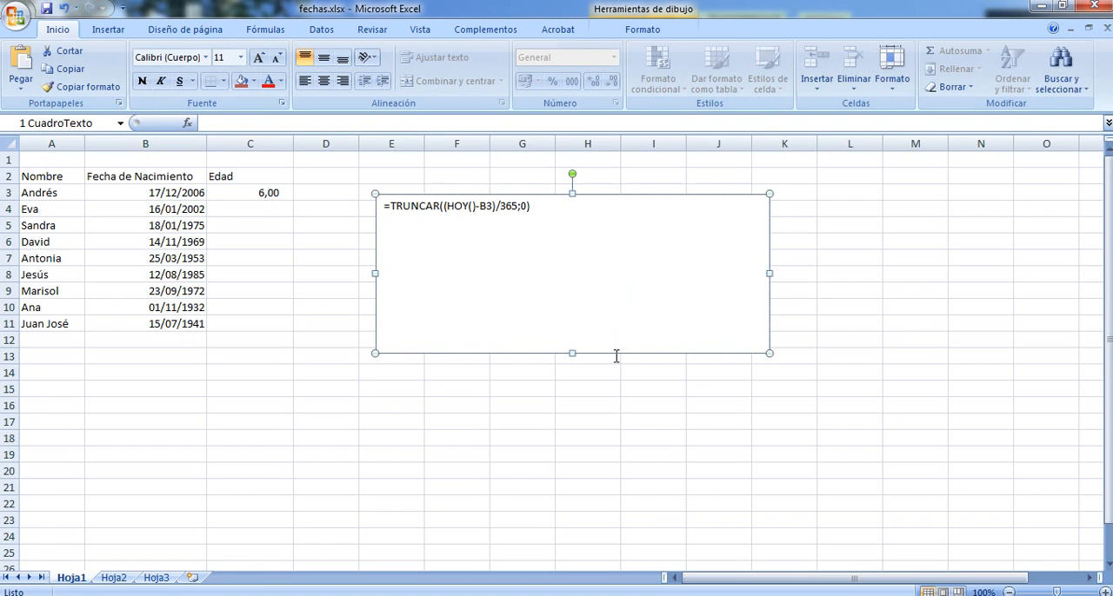
Enlarge the text box's formula to 28 pt bold and widen the box to the start of column L
key(ctrl+shift+greater)
key(ctrl+shift+greater)
key(ctrl+shift+greater)
key(ctrl+shift+greater)
key(ctrl+shift+greater)
key(ctrl+shift+greater)
key(ctrl+shift+greater)
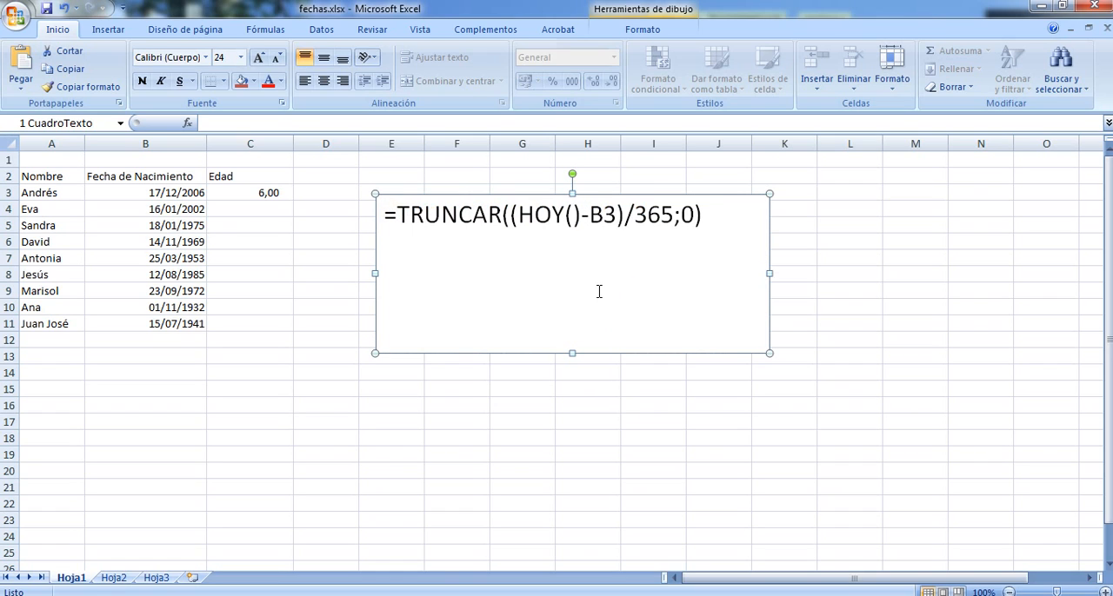
key(ctrl+shift+greater)
key(ctrl+shift+greater)
key(ctrl+n)
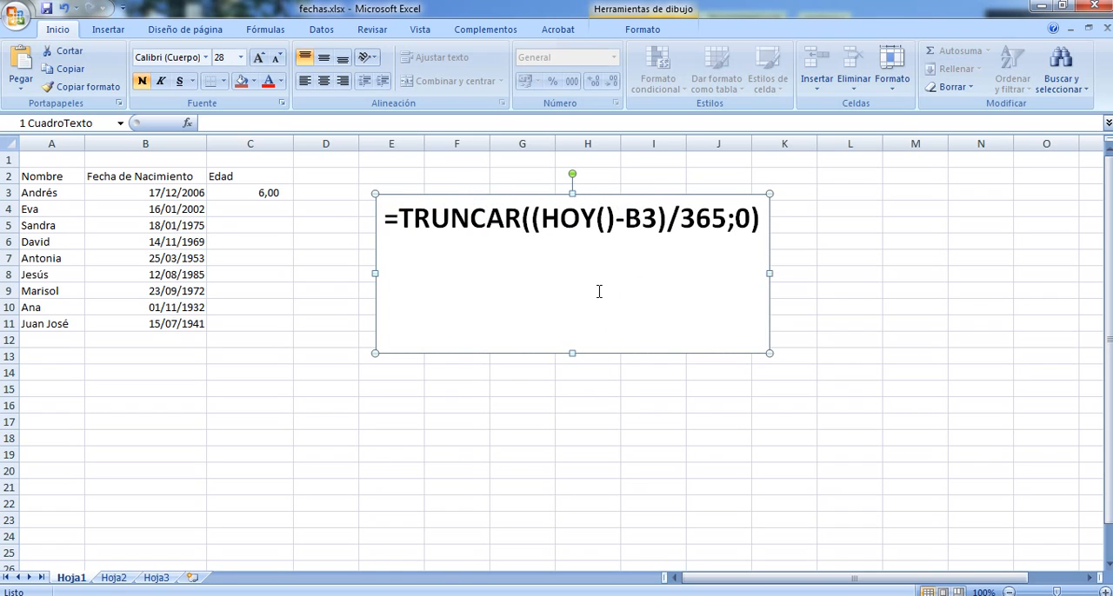
drag(770, 273, 821, 273)
Add a second line reading =TRUNCAR(6,8;0) below the formula in the text box
click(789, 215)
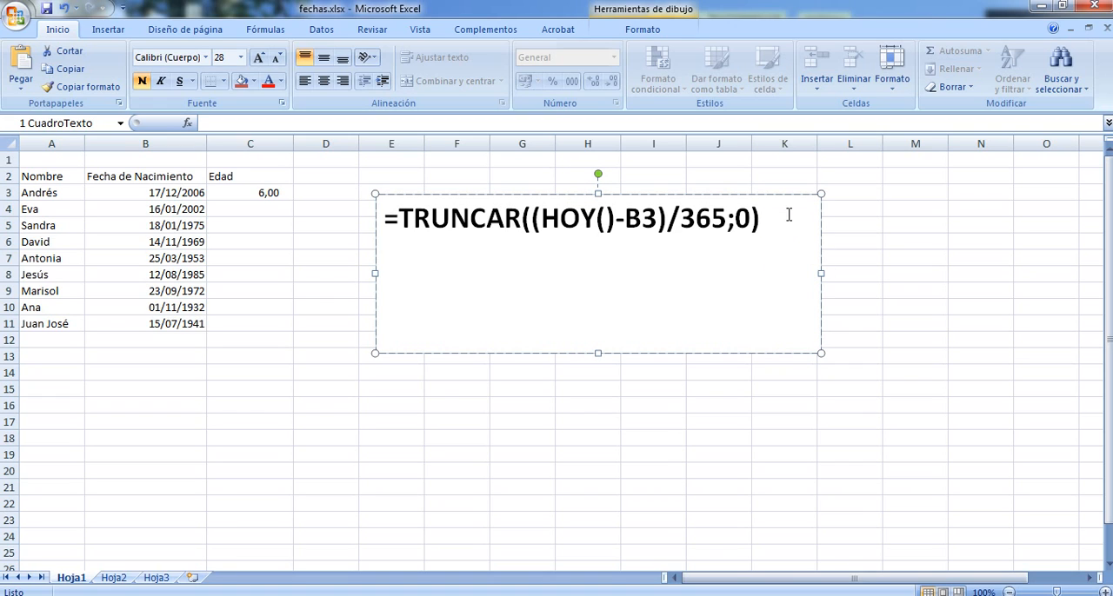
key(Return)
text(=TRUNCAT()
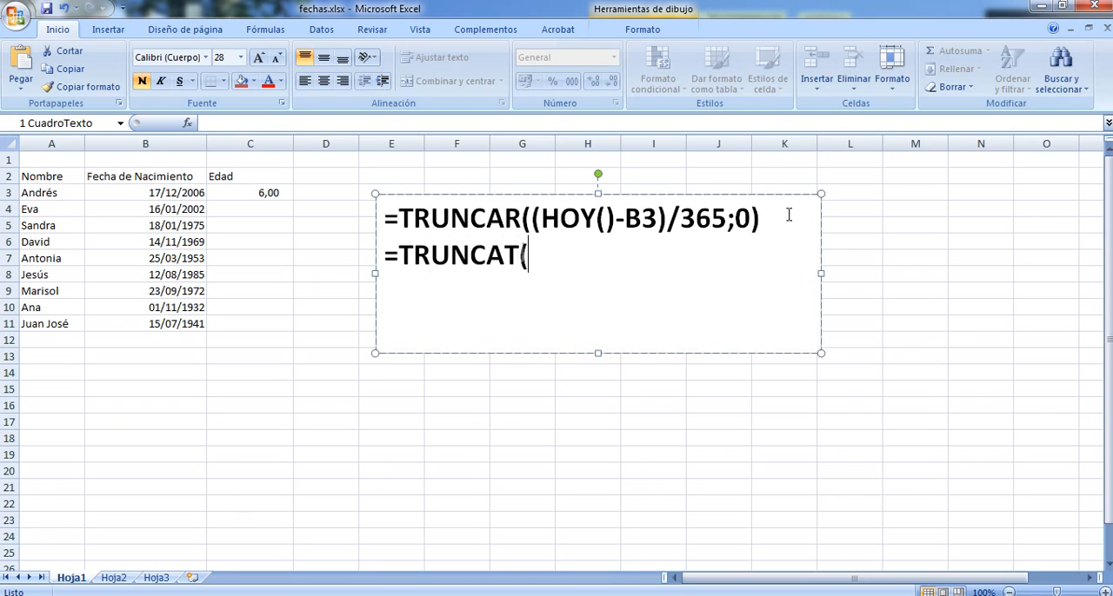
key(BackSpace)
key(BackSpace)
text(R(6)
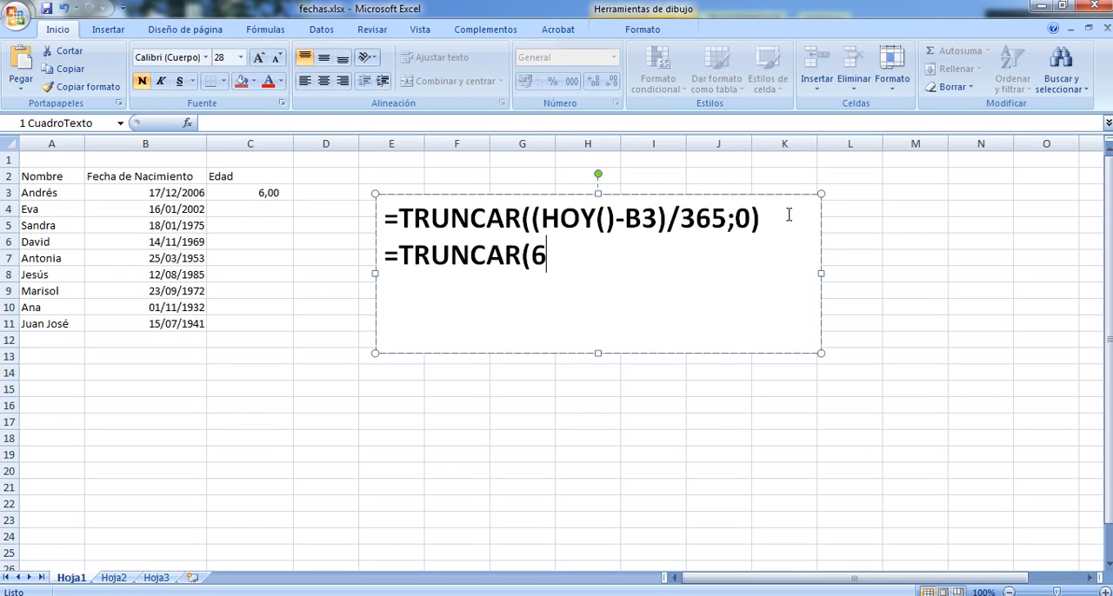
text(,8;0))
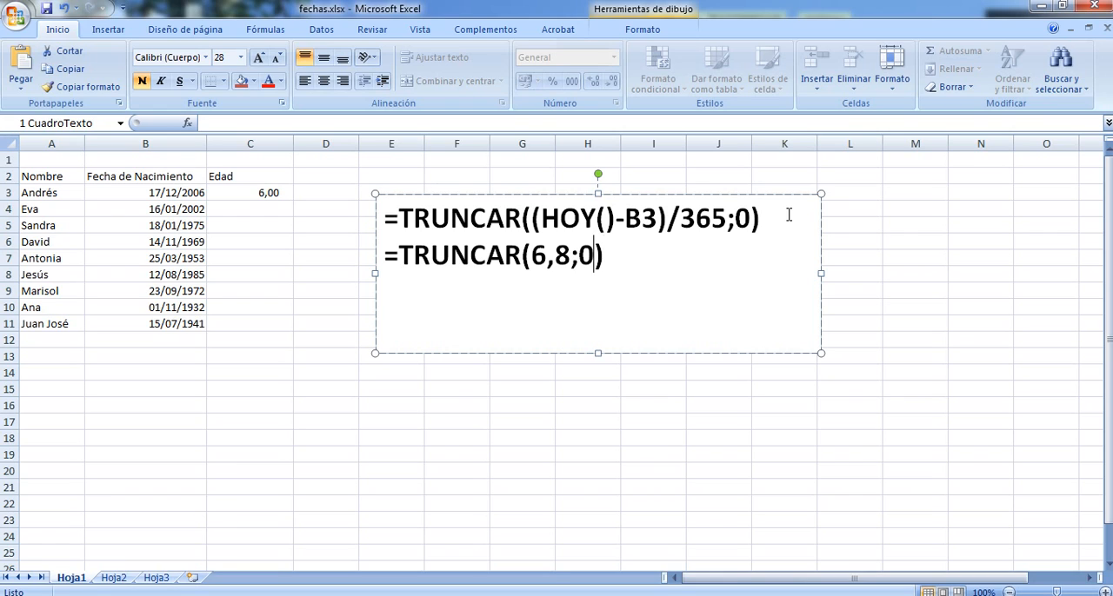
Highlight the number 6,8 in the text box's second line, and its integer part 6 on its own
key(shift+Left)
key(shift+Left)
key(shift+Left)
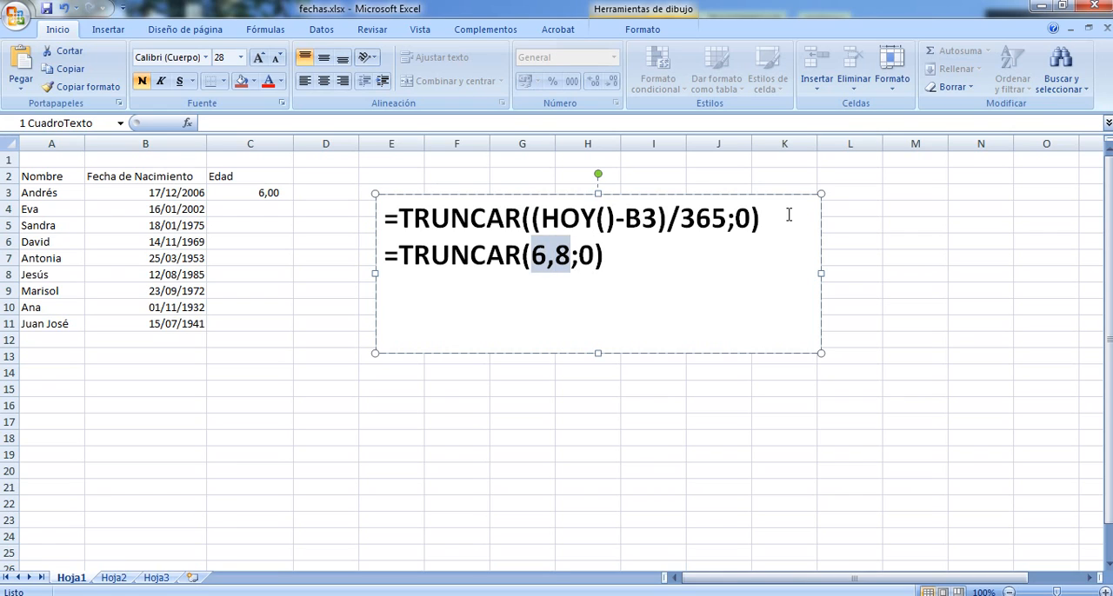
key(shift+Right)
key(Left)
key(shift+Left)
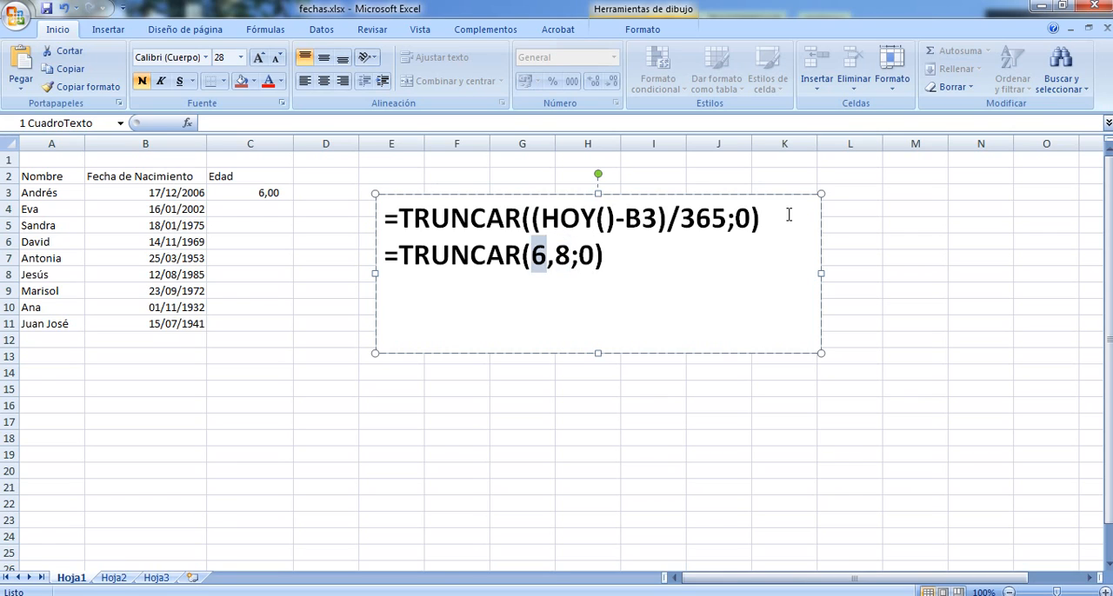
key(Right)
key(Right)
key(Right)
key(Right)
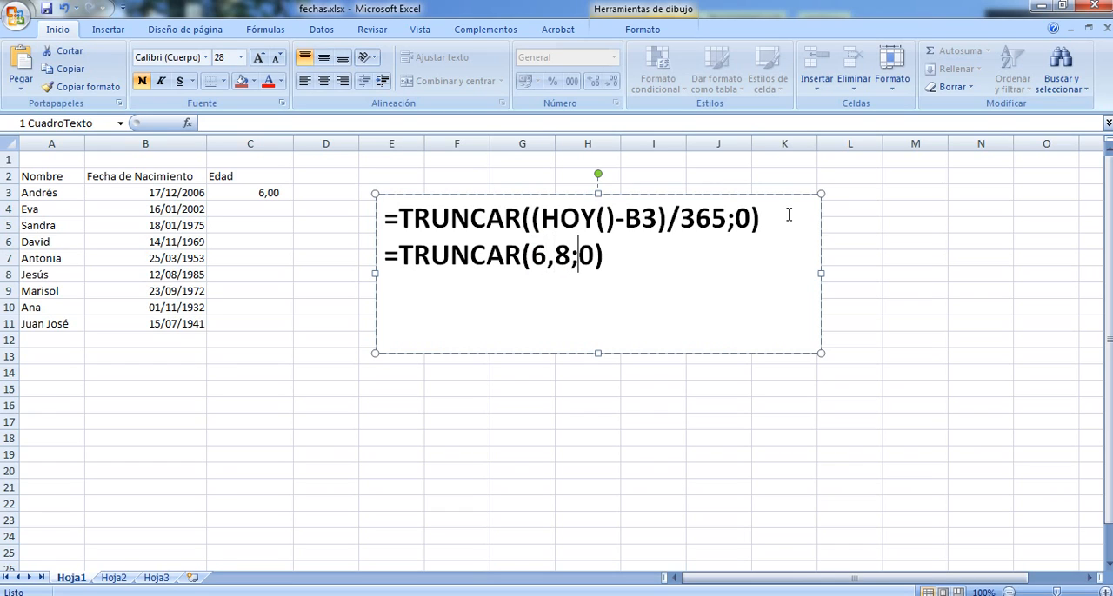
Delete the number 6,8 from the second TRUNCAR line, leaving =TRUNCAR(;0)
key(shift+Left)
key(shift+Left)
key(shift+Left)
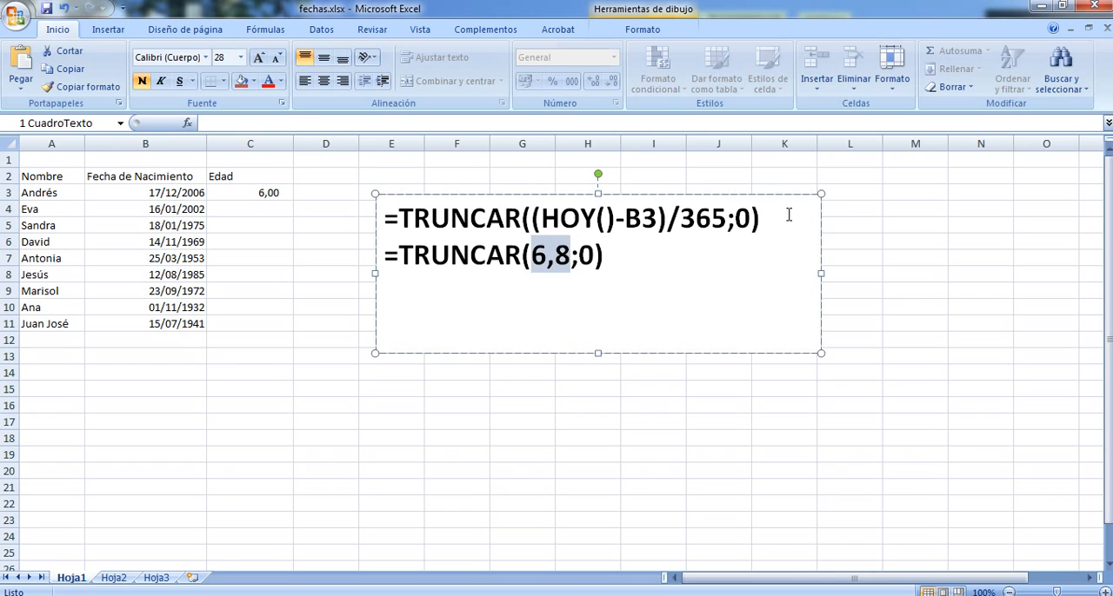
key(Delete)
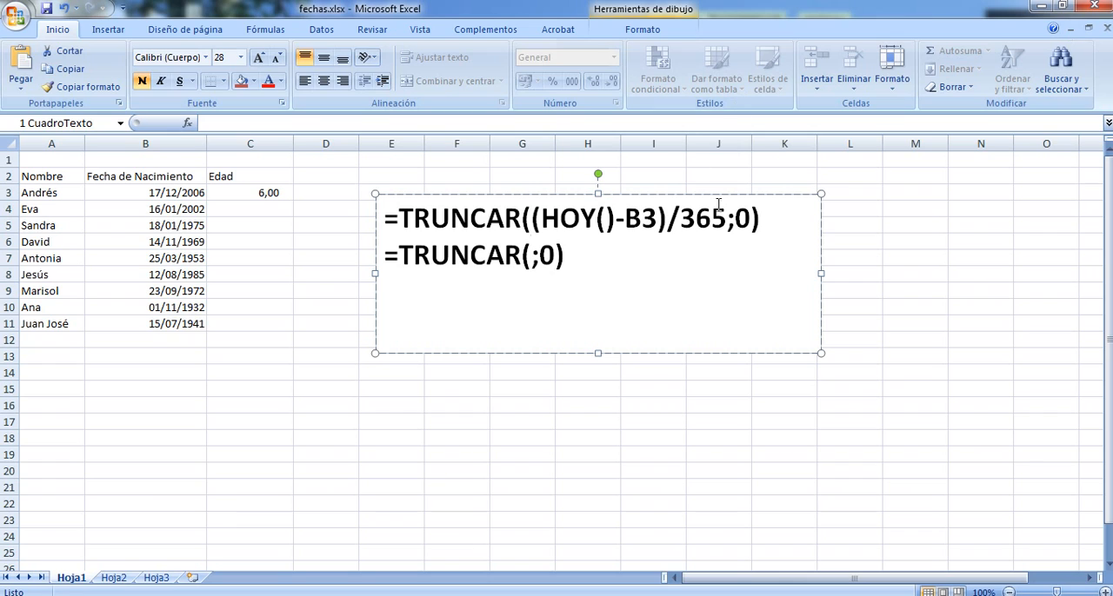
Highlight the argument (HOY()-B3)/365 in the text box's first line, and its /365 part on its own
drag(750, 217, 537, 211)
key(shift+Left)
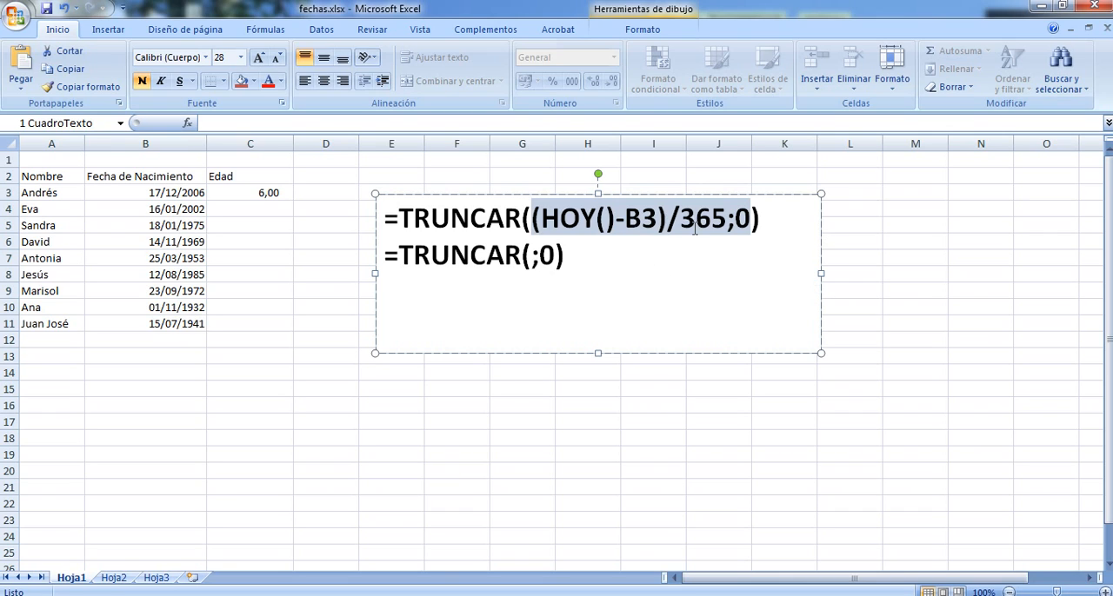
click(728, 213)
key(shift+Left)
key(shift+Left)
key(shift+Left)
key(shift+Left)
key(shift+Left)
key(shift+Left)
key(shift+Left)
key(shift+Left)
key(shift+Left)
key(shift+Left)
key(shift+Left)
key(shift+Left)
key(shift+Left)
key(shift+Left)
key(shift+Left)
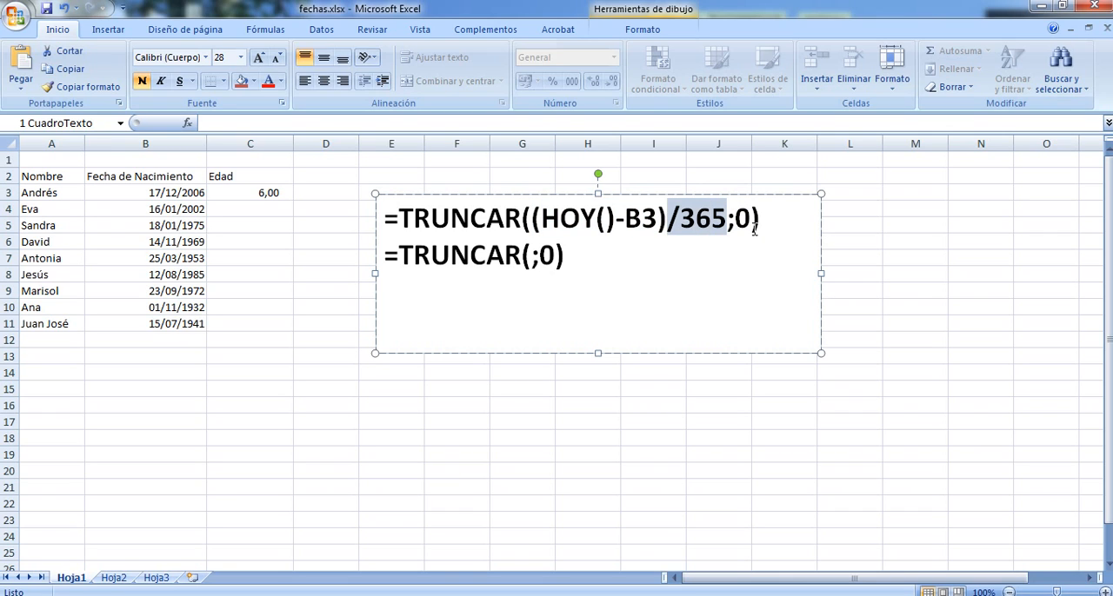
key(shift+Right)
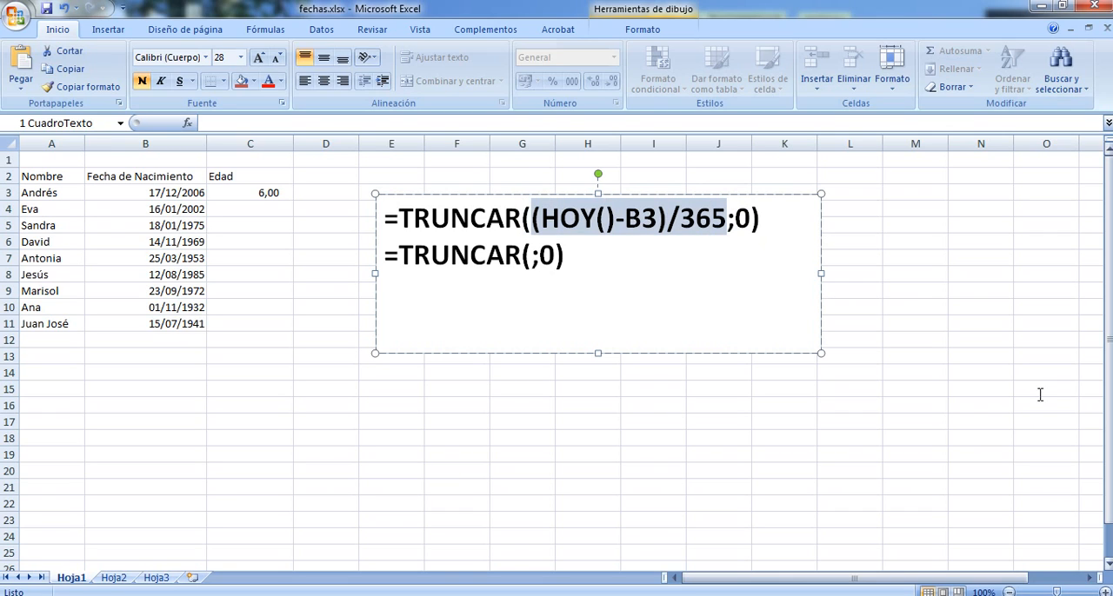
Try to move (HOY()-B3)/365 from the first TRUNCAR line into the second line's empty argument, and undo the move
key(ctrl+x)
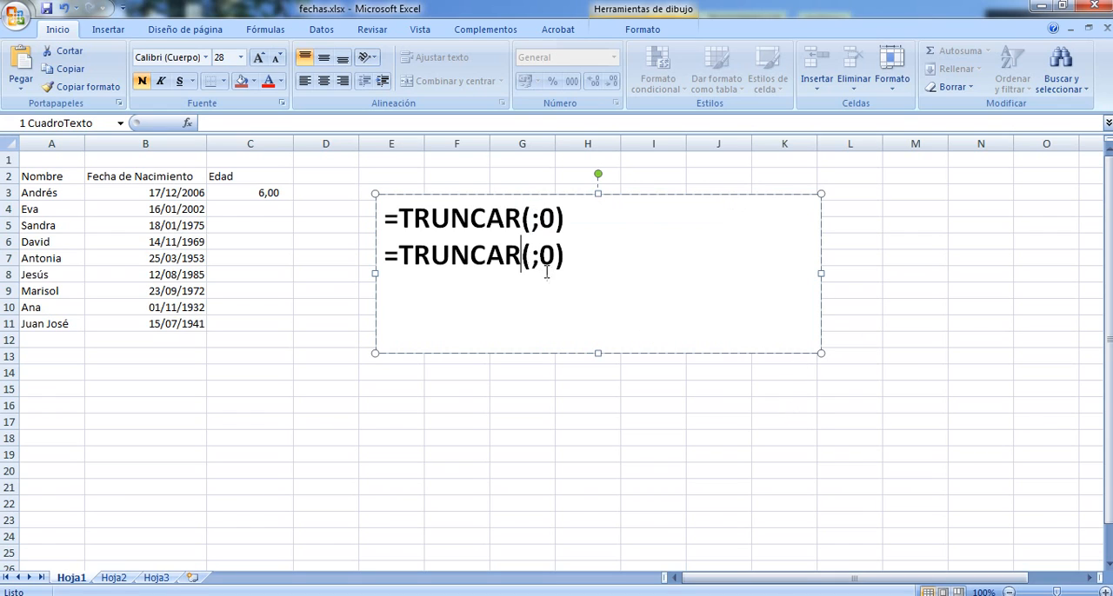
key(Right)
key(ctrl+v)
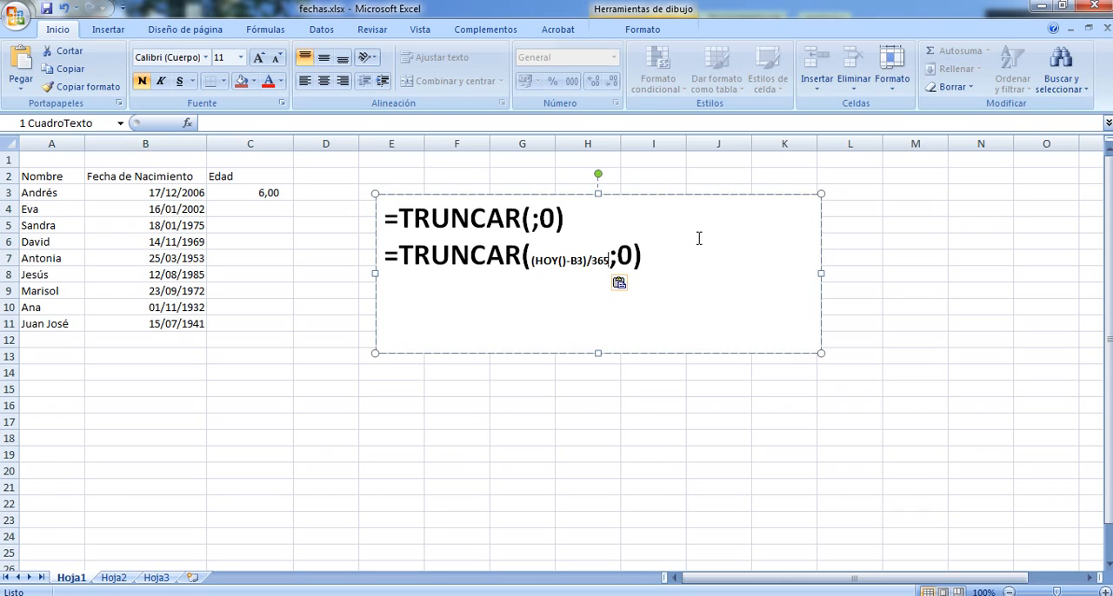
key(ctrl+z)
key(ctrl+z)
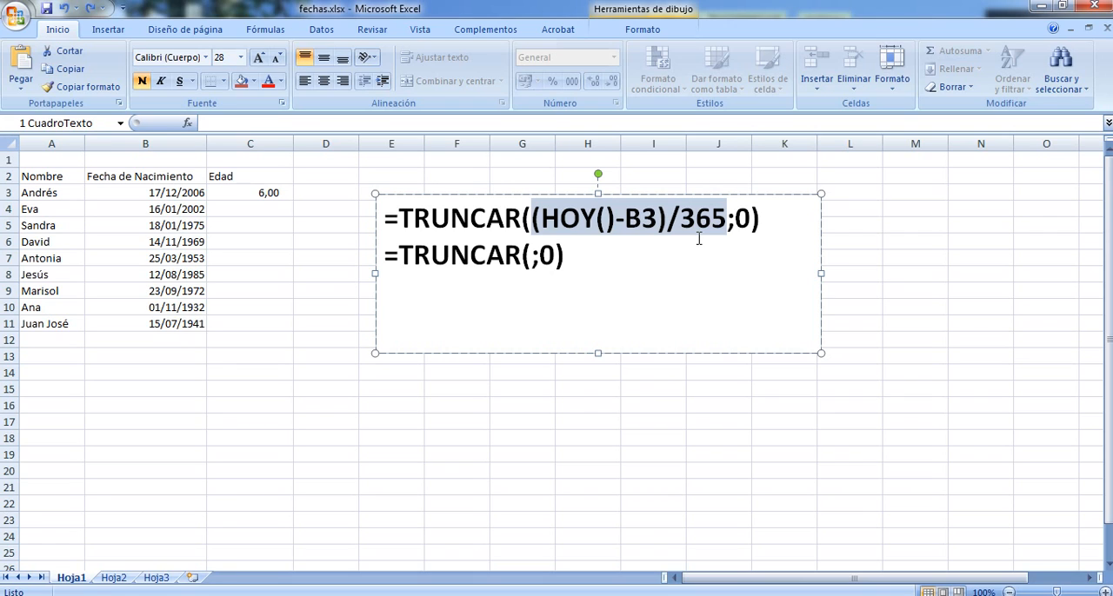
Try to paste (HOY()-B3)/365 into the second TRUNCAR line again, undo it, and check the special paste formats without applying one
click(532, 255)
double_click(545, 254)
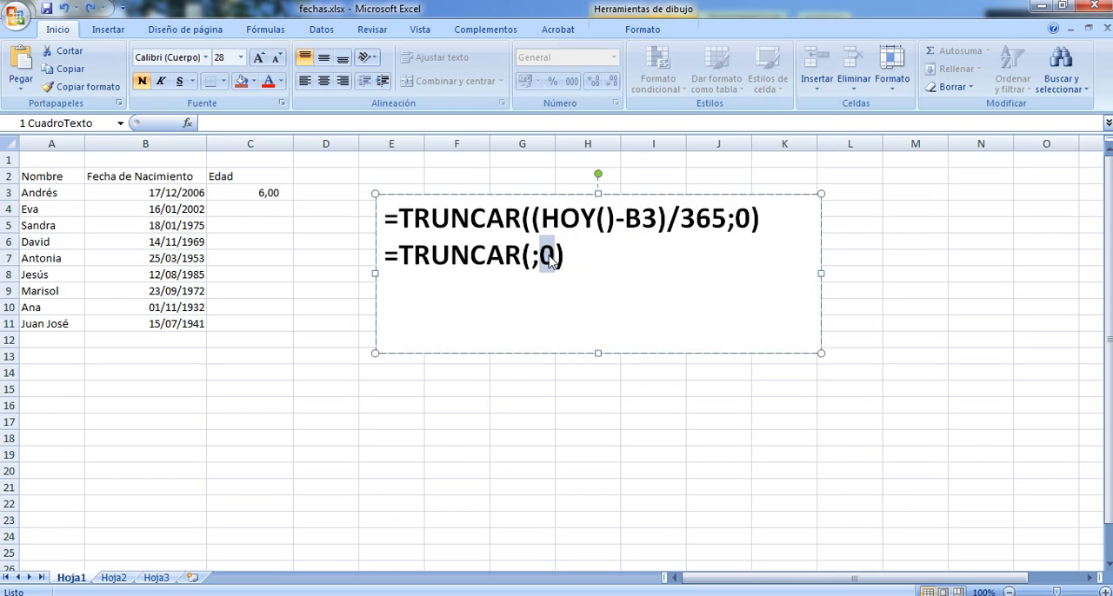
click(554, 256)
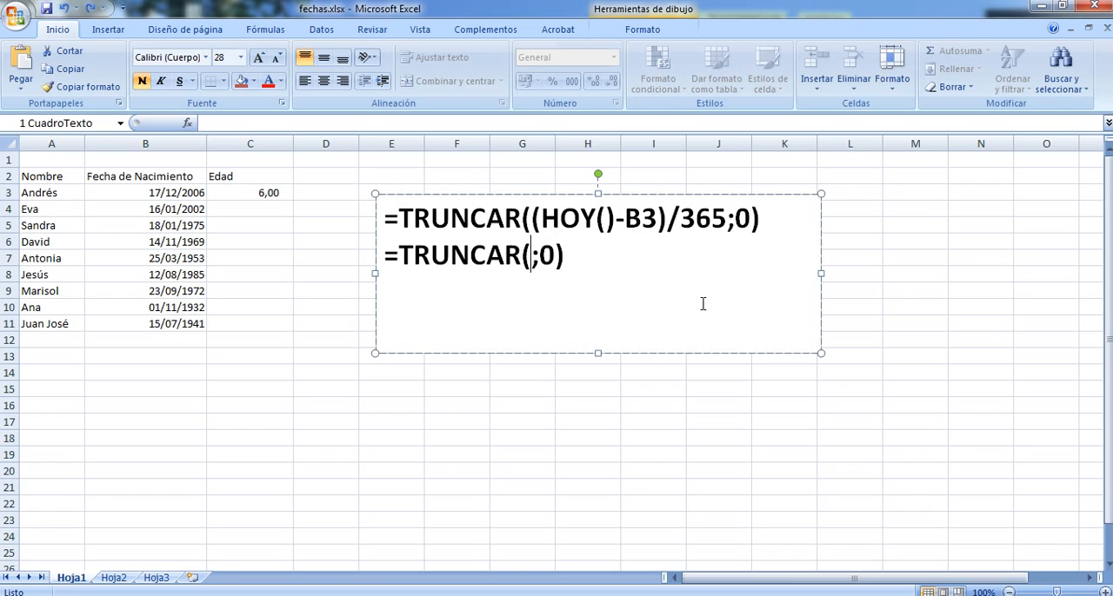
key(ctrl+v)
key(ctrl+z)
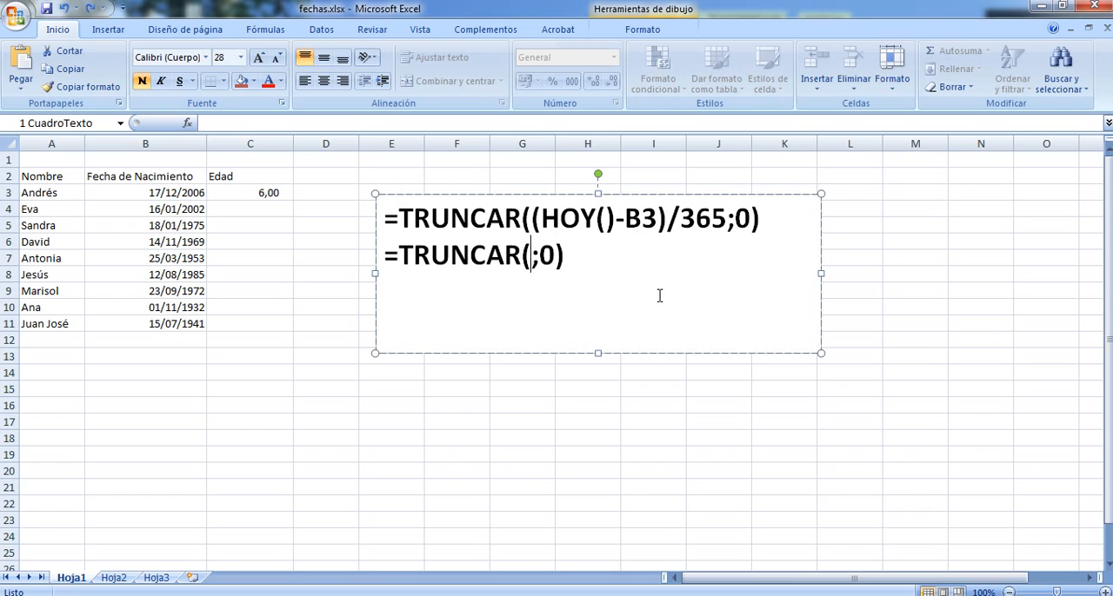
click(21, 85)
click(71, 216)
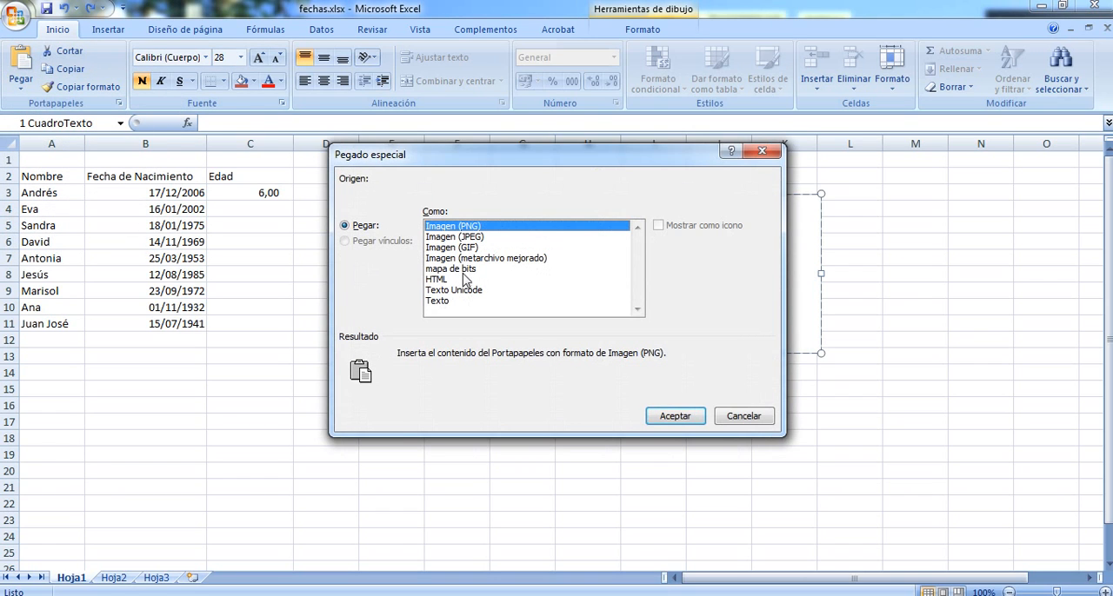
click(741, 418)
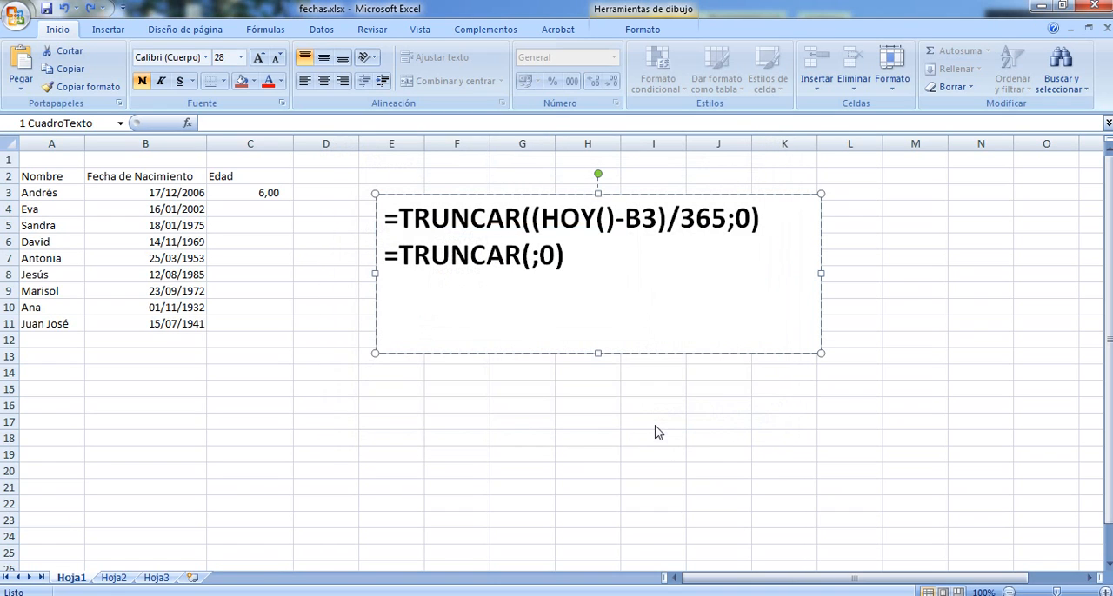
Copy the age formula from C3 down through C11
click(415, 417)
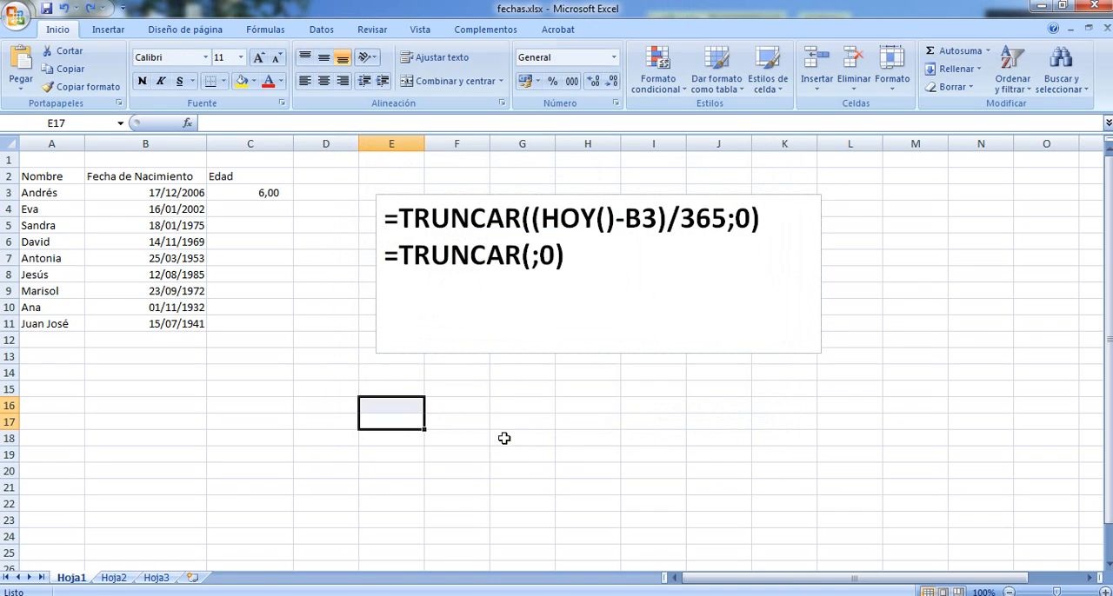
click(260, 192)
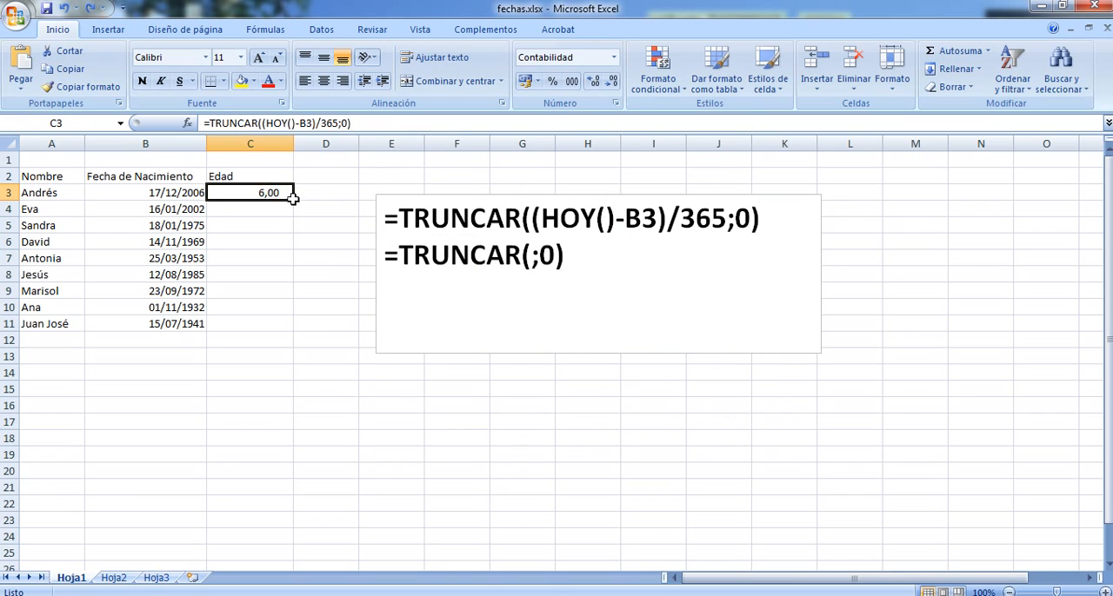
drag(293, 199, 290, 330)
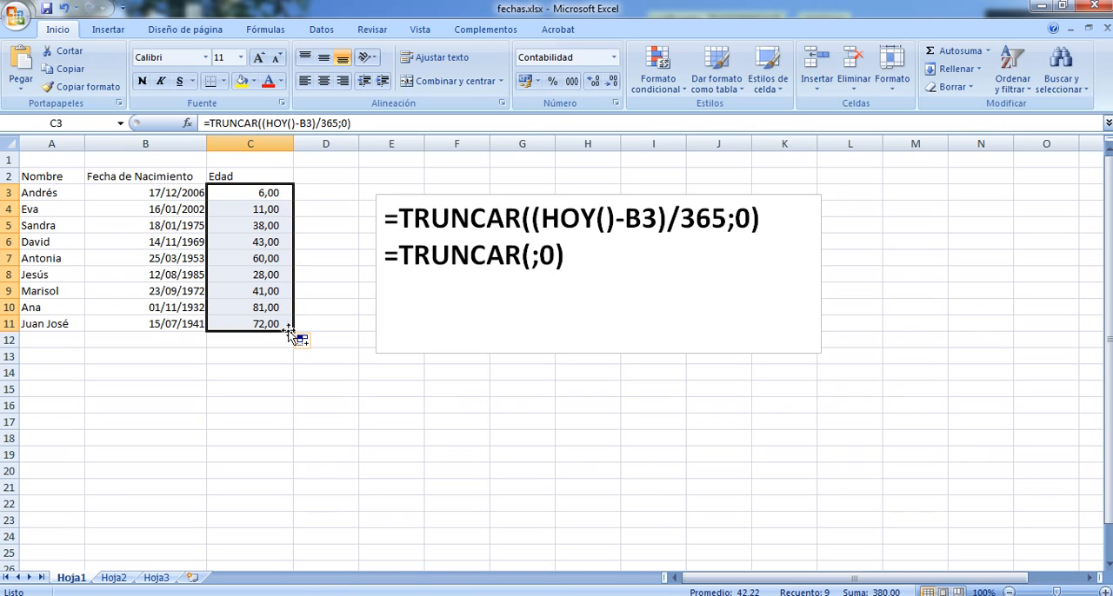
Examine the age formula in C3, highlighting the row number of its B3 reference, and leave the cell
click(276, 192)
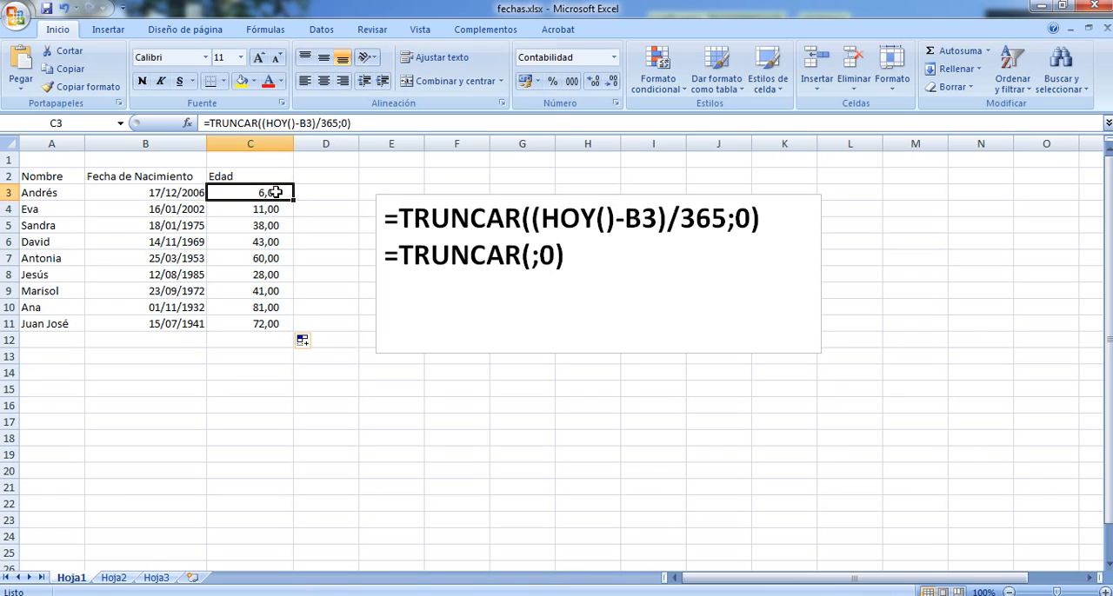
click(306, 123)
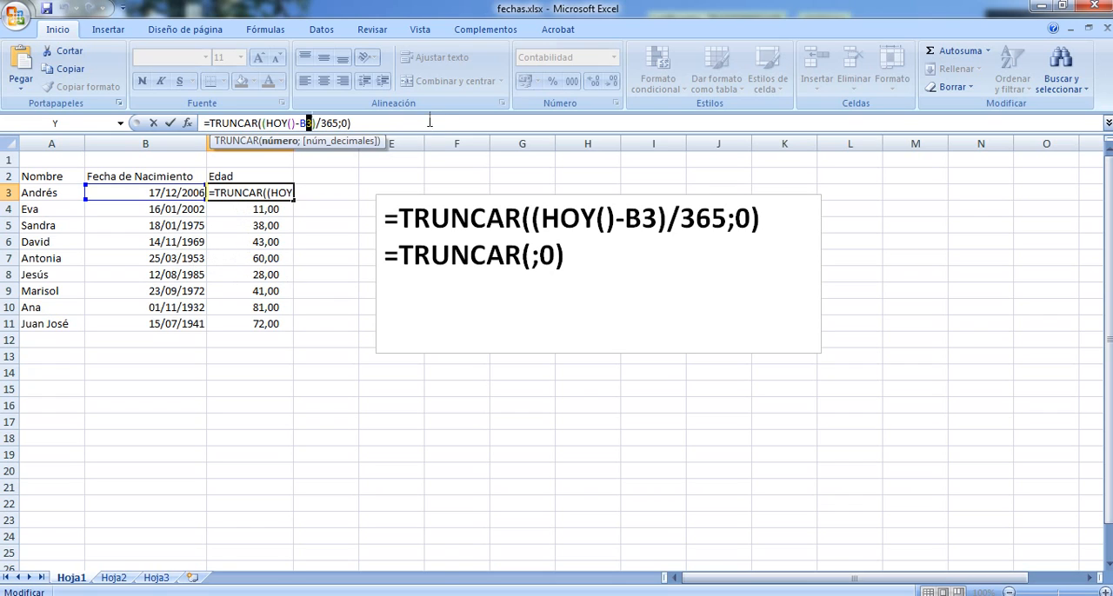
key(Return)
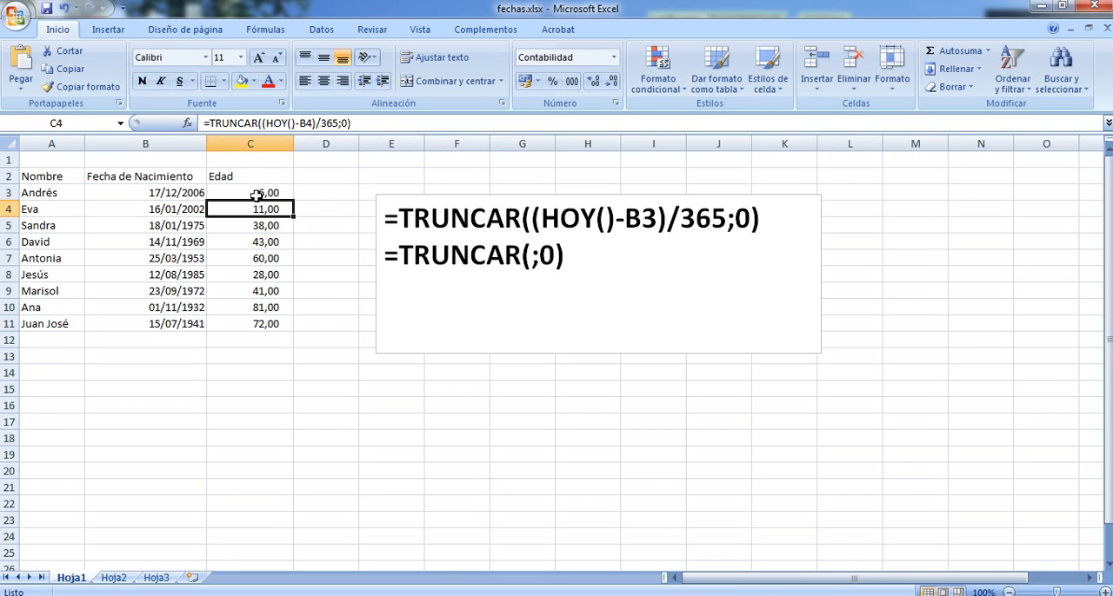
Reduce the number format of the ages in C3:C11 to zero decimal places
drag(258, 192, 249, 325)
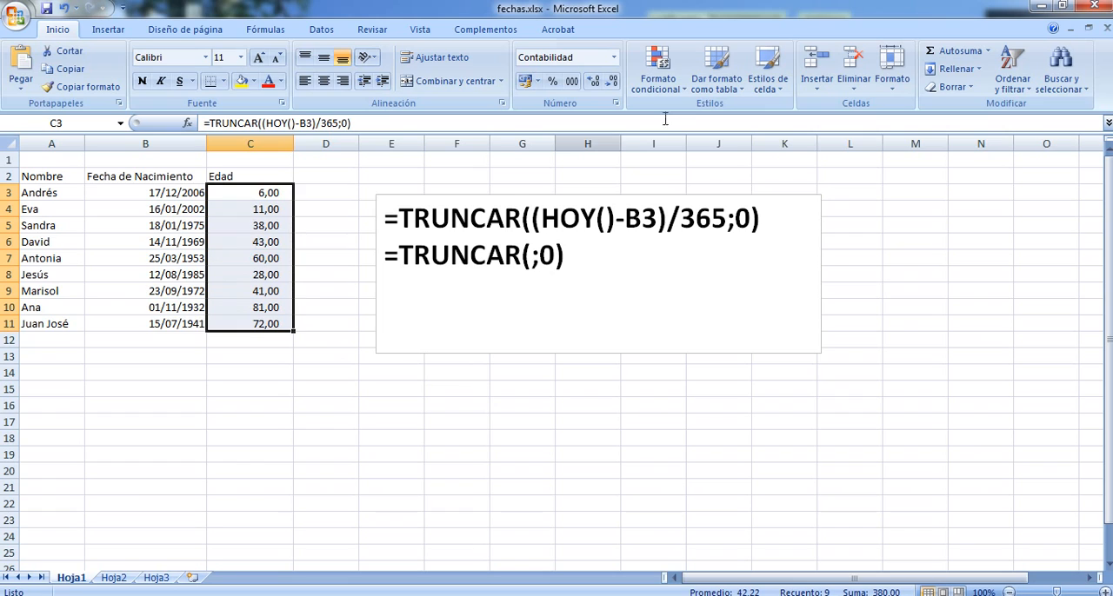
click(612, 87)
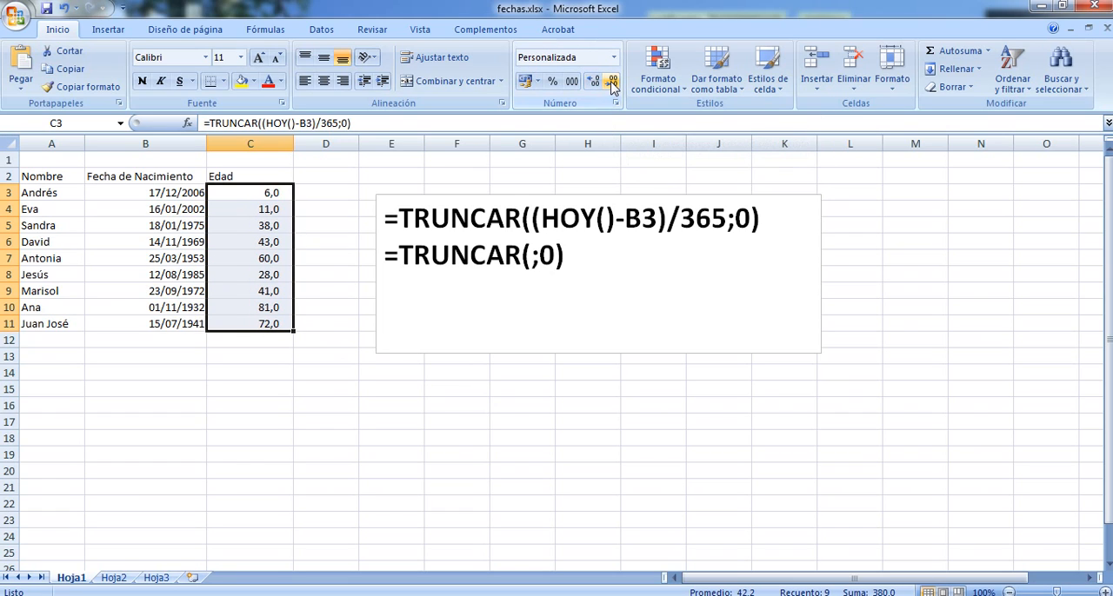
click(612, 87)
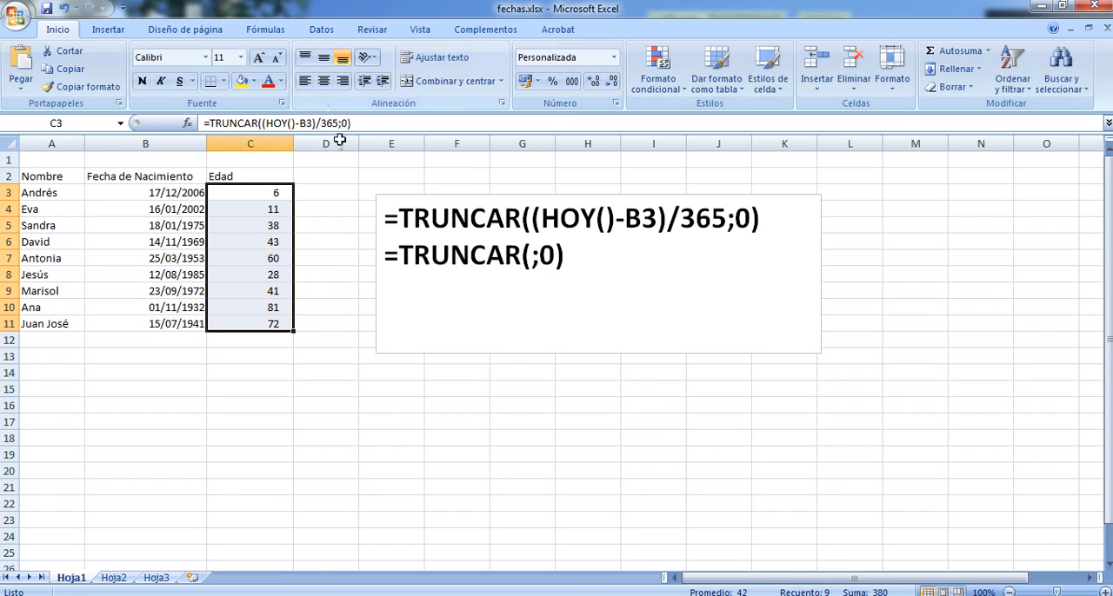
click(350, 433)
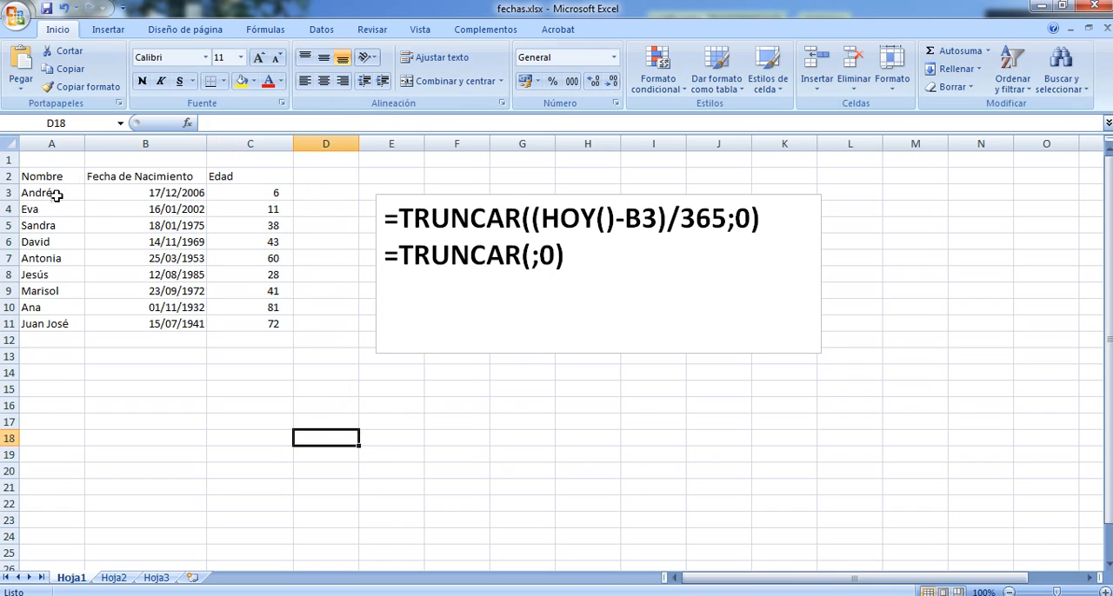
Centre the birth dates and ages in B3:C11 and the column headers in A2:C2 horizontally
click(150, 196)
drag(177, 211, 261, 325)
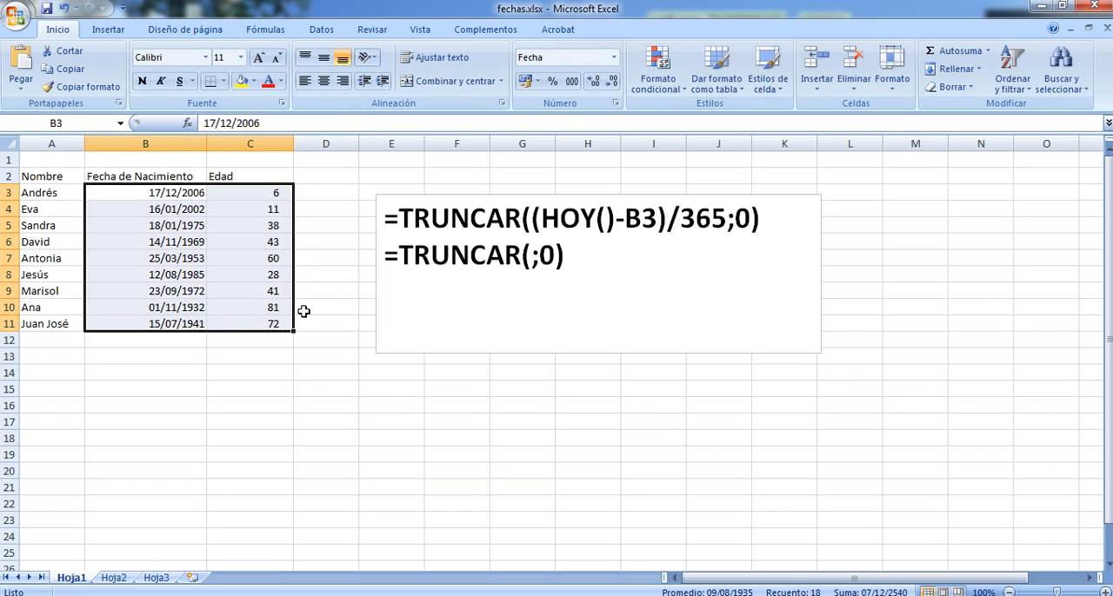
click(323, 81)
click(282, 405)
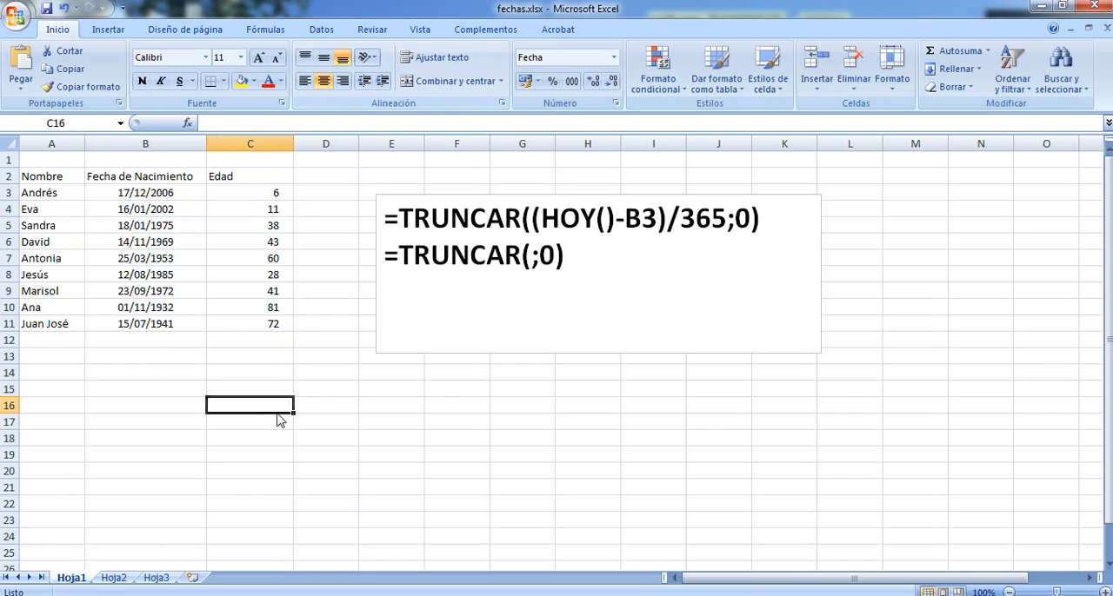
drag(40, 178, 291, 178)
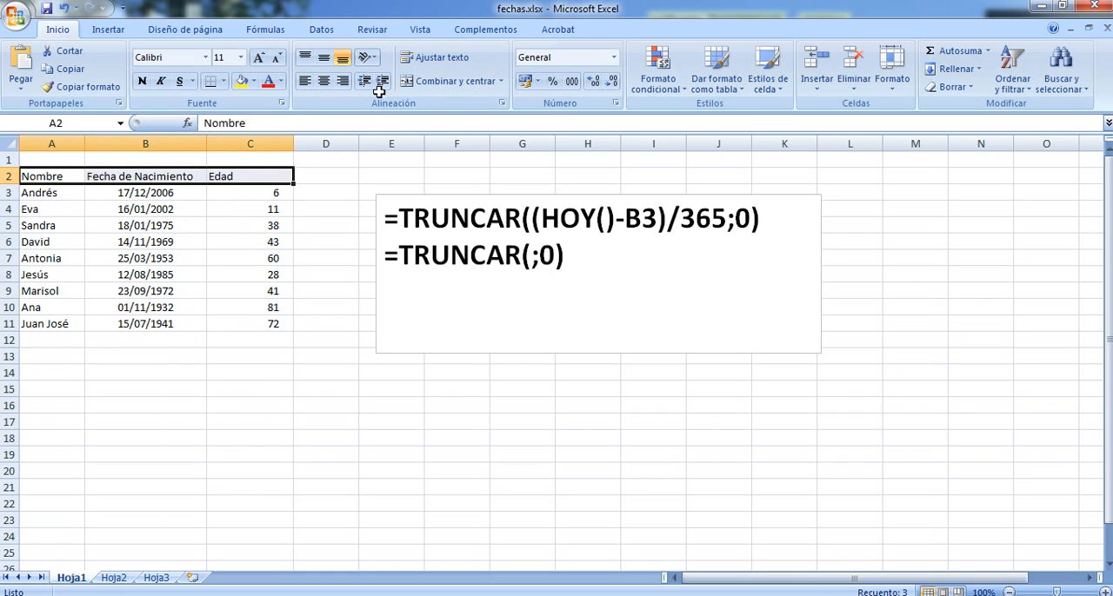
click(321, 80)
click(283, 502)
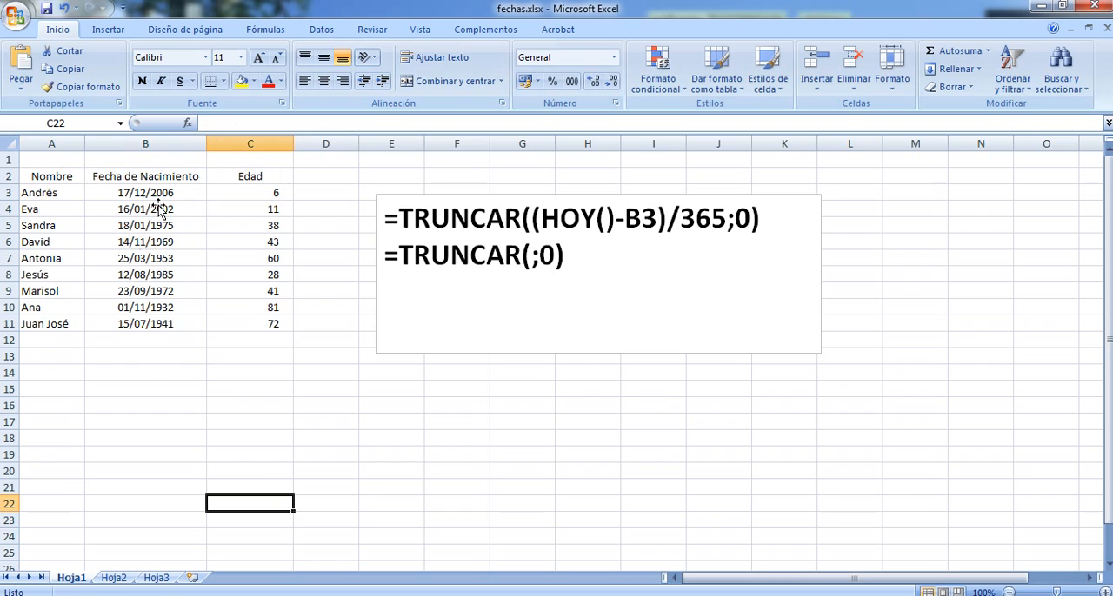
Apply all borders to every cell of the table A2:C11
click(65, 179)
drag(67, 182, 261, 325)
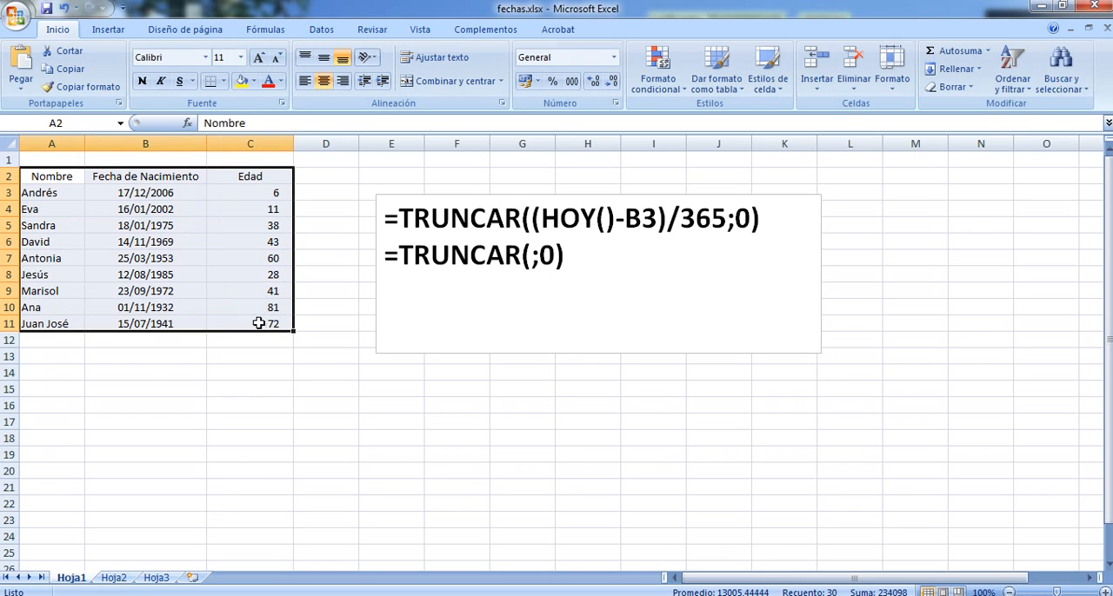
click(223, 81)
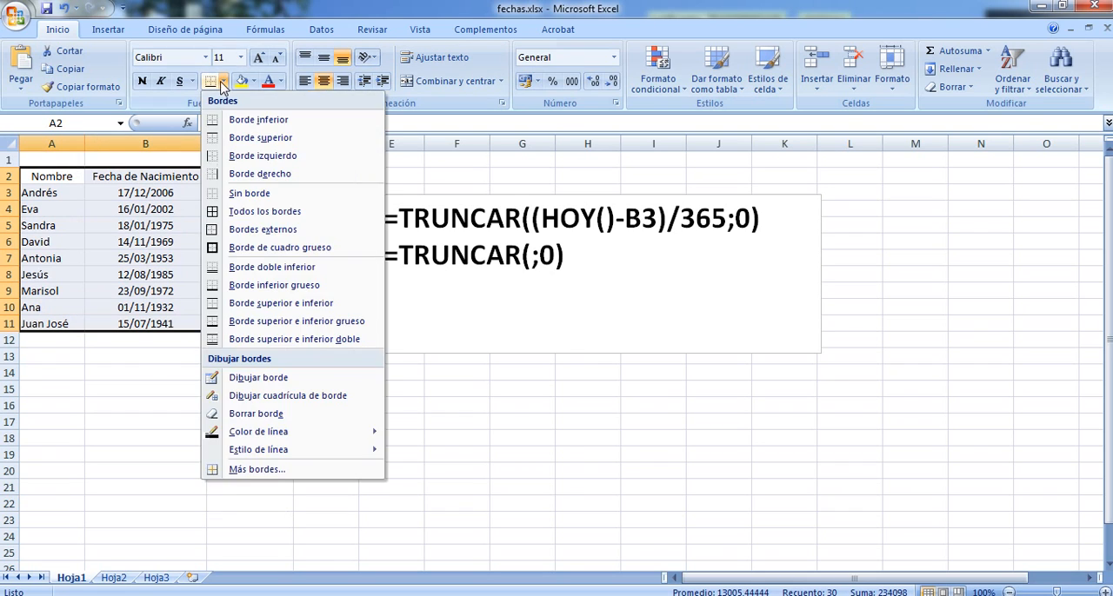
click(215, 217)
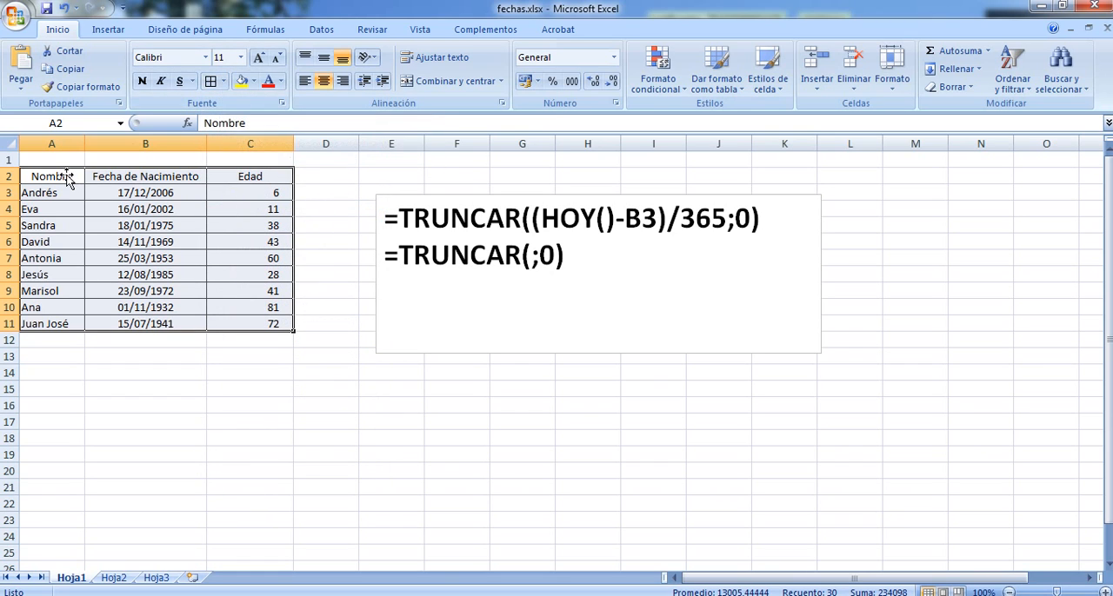
Add a thick box border around the header row A2:C2 and another around the data range A3:C11
drag(65, 179, 274, 179)
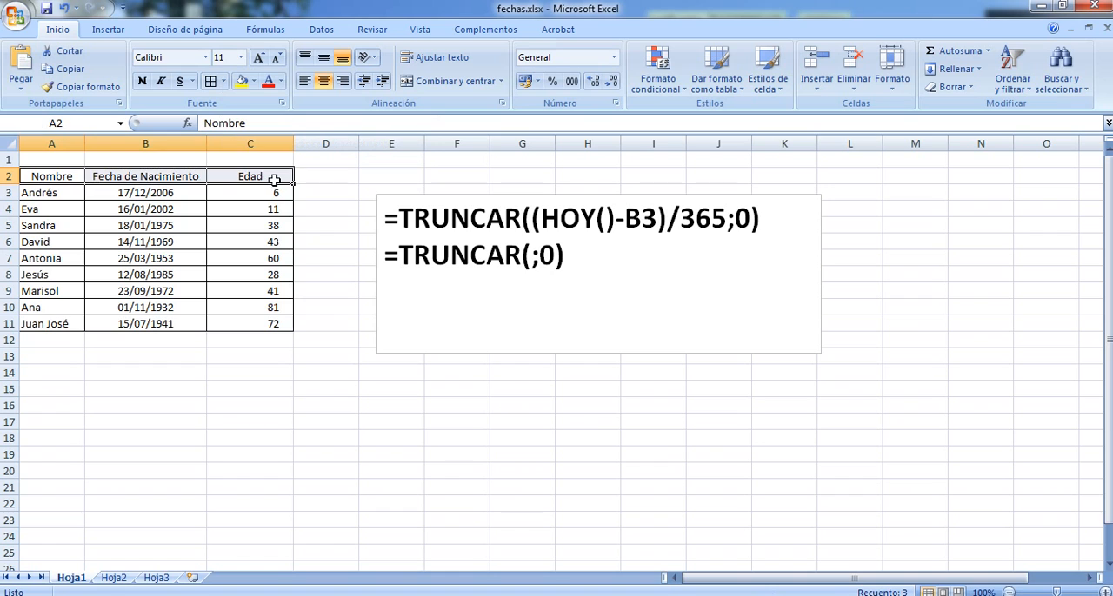
click(223, 81)
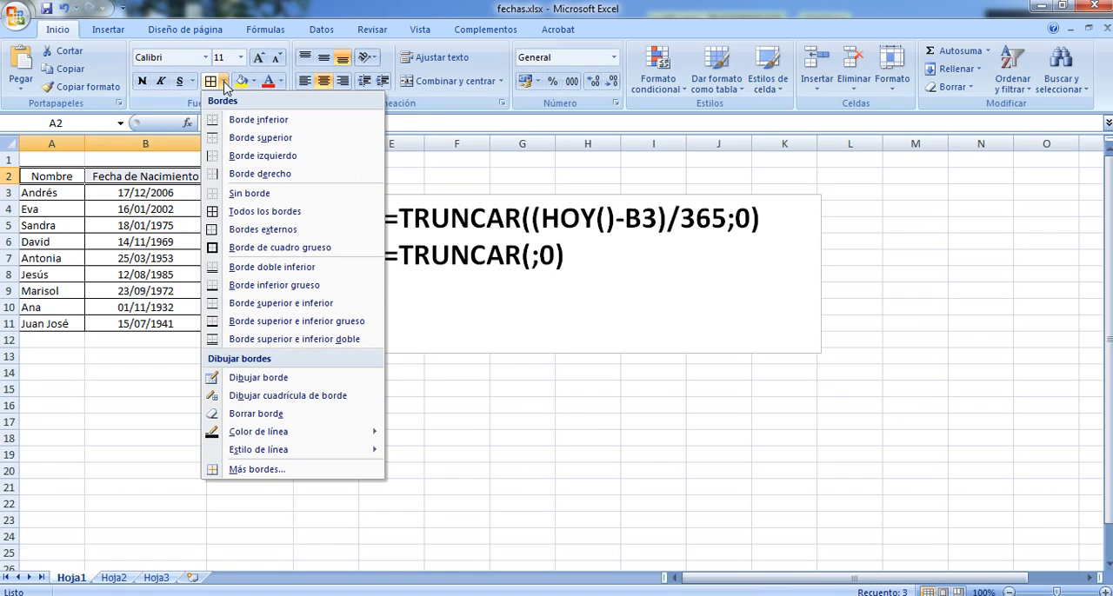
click(219, 250)
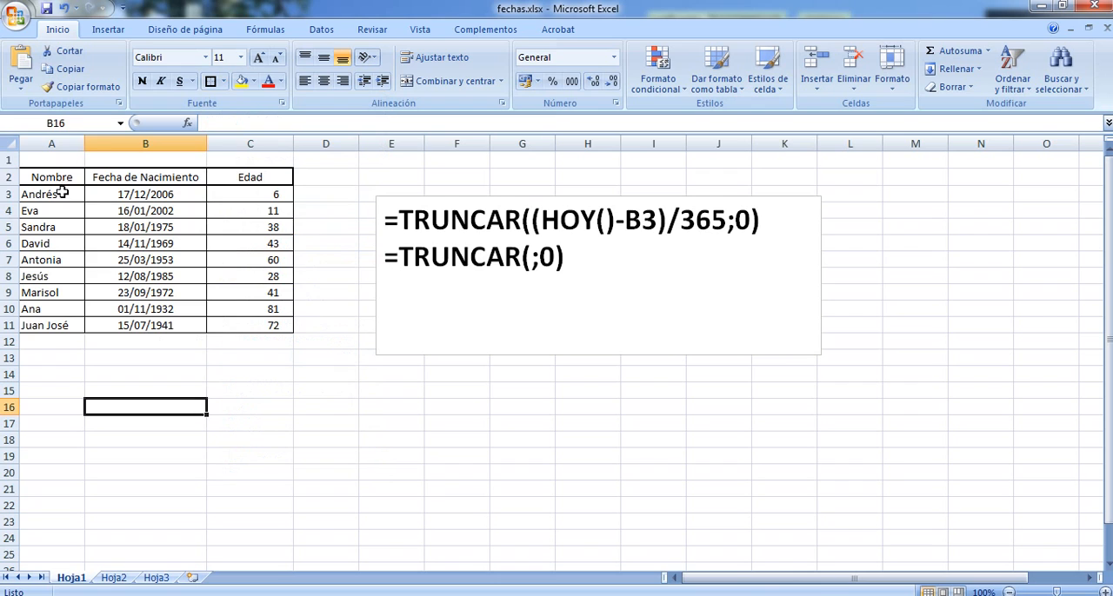
drag(61, 193, 277, 325)
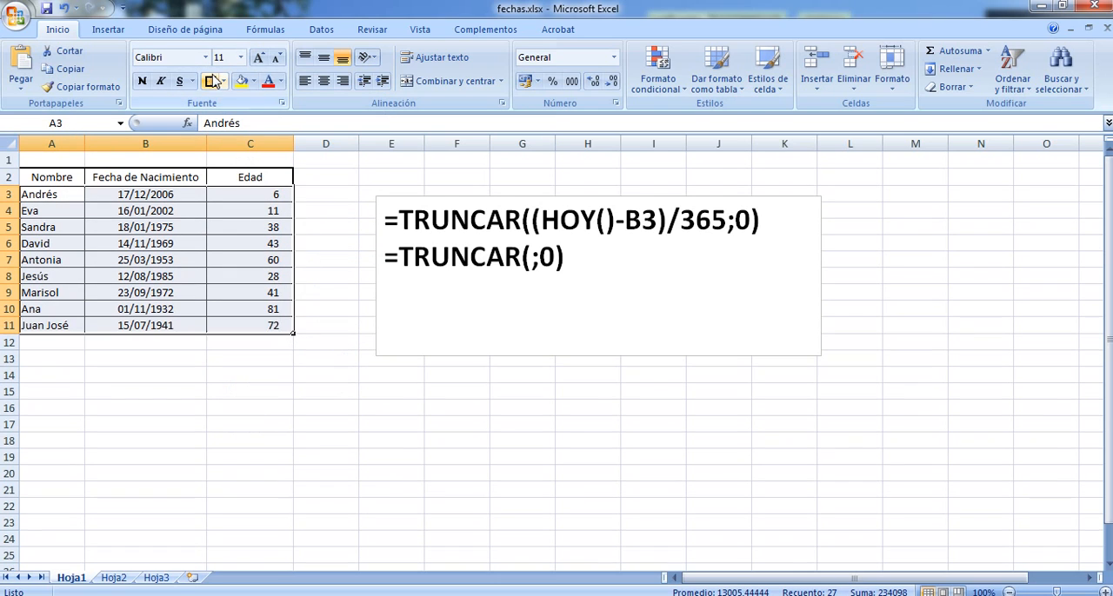
click(275, 521)
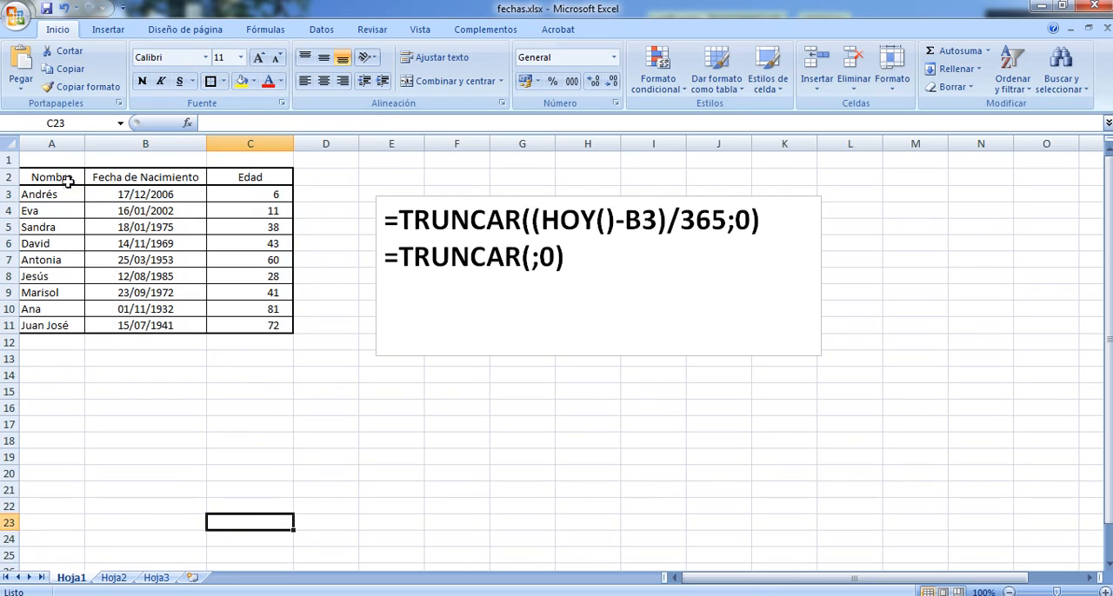
Make the header row A2:C2 bold and fill it with a light olive green theme colour
drag(67, 180, 274, 179)
click(141, 81)
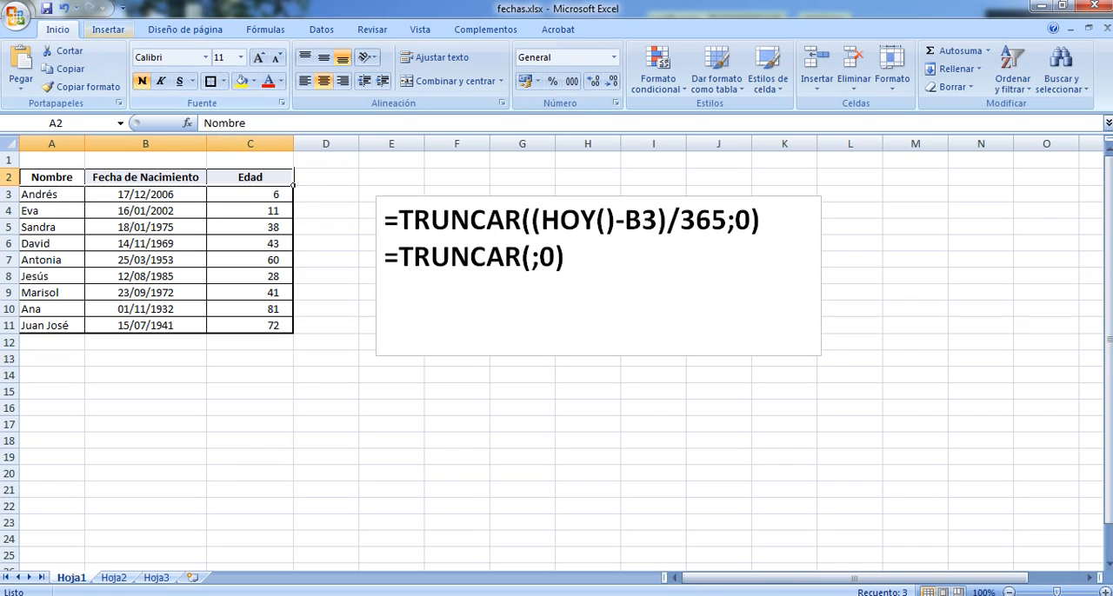
click(252, 80)
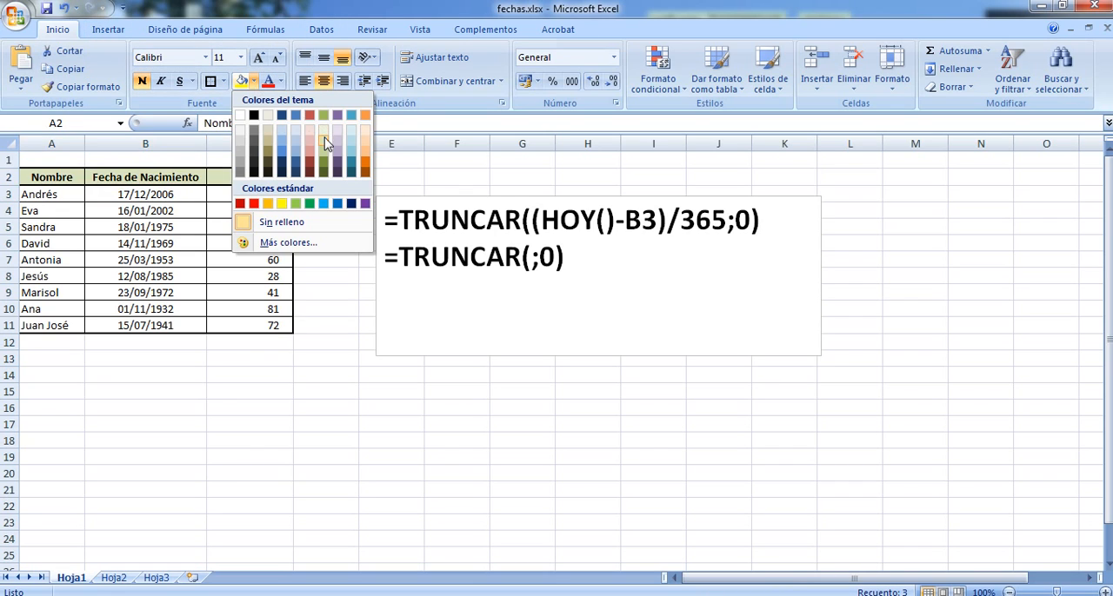
click(324, 141)
click(265, 438)
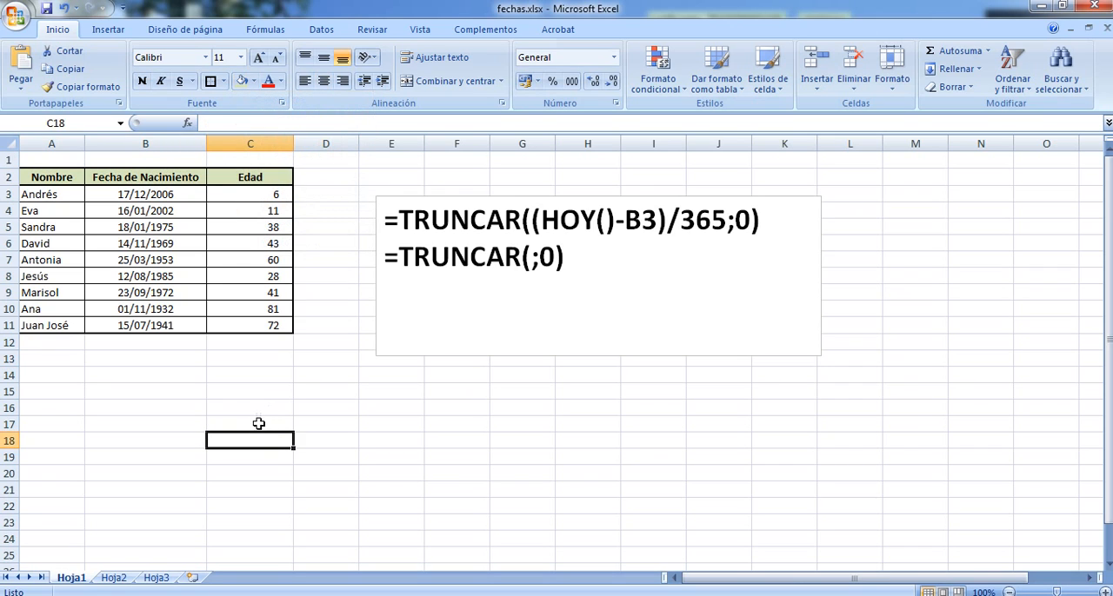
Fill the name cells A3:A11 with the lightest olive green theme shade
drag(33, 193, 42, 326)
click(253, 80)
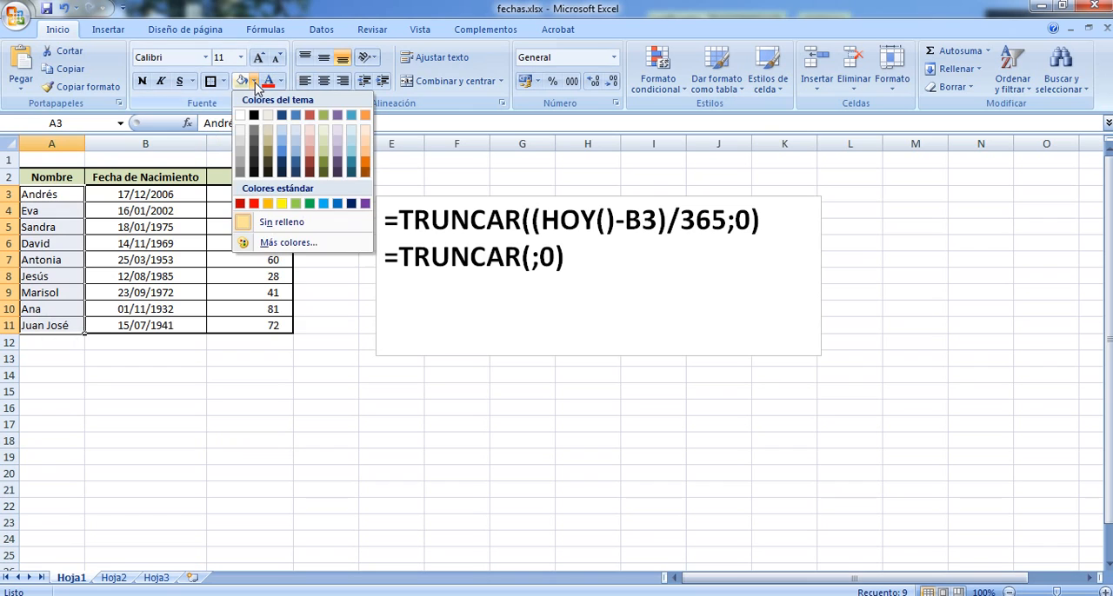
click(328, 133)
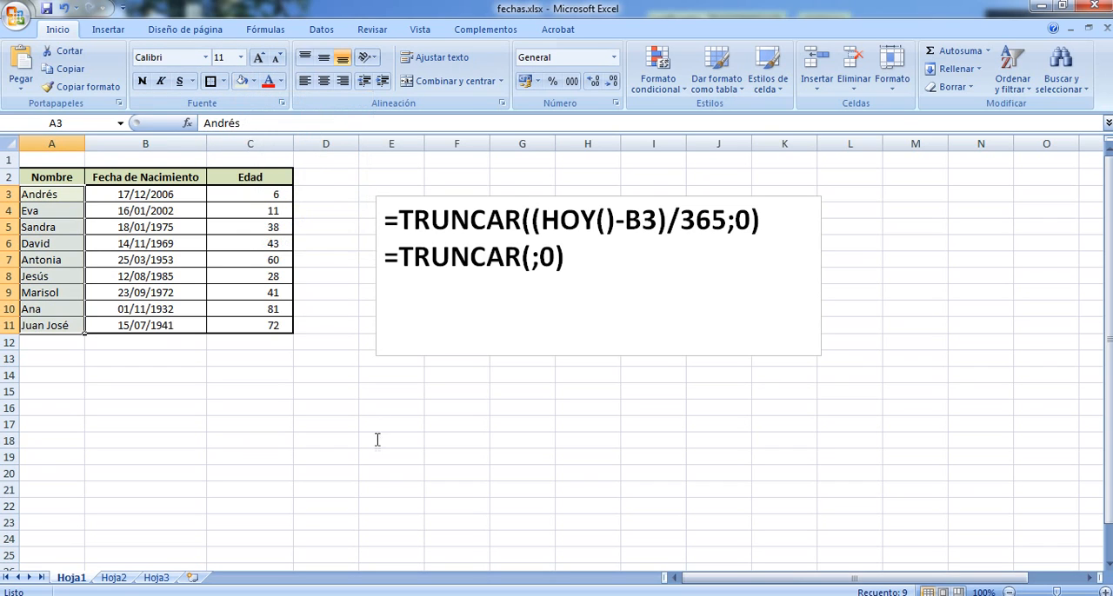
click(374, 455)
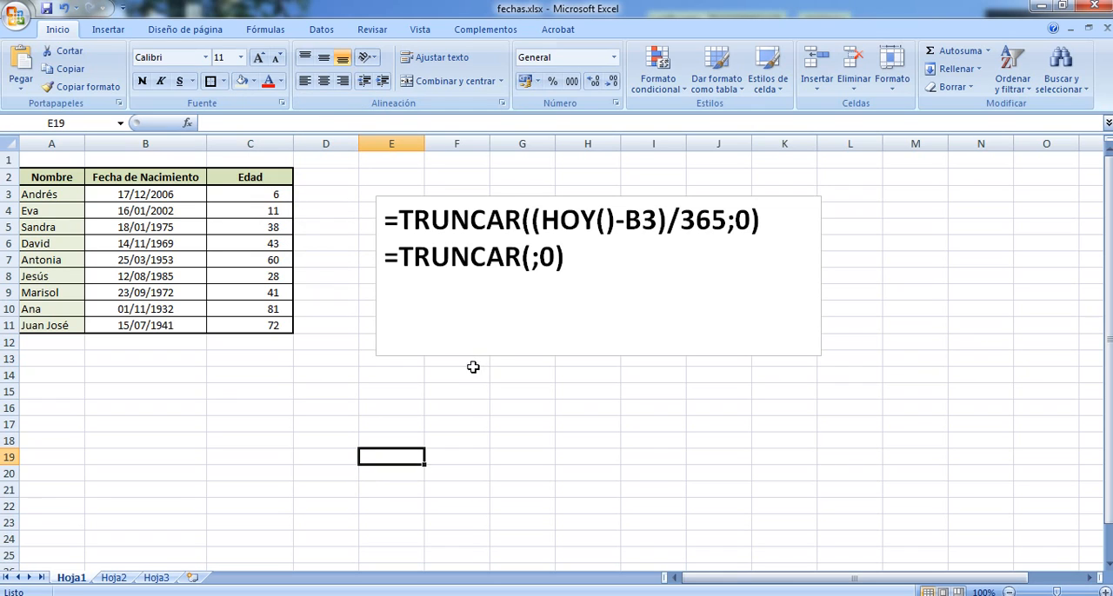
click(251, 418)
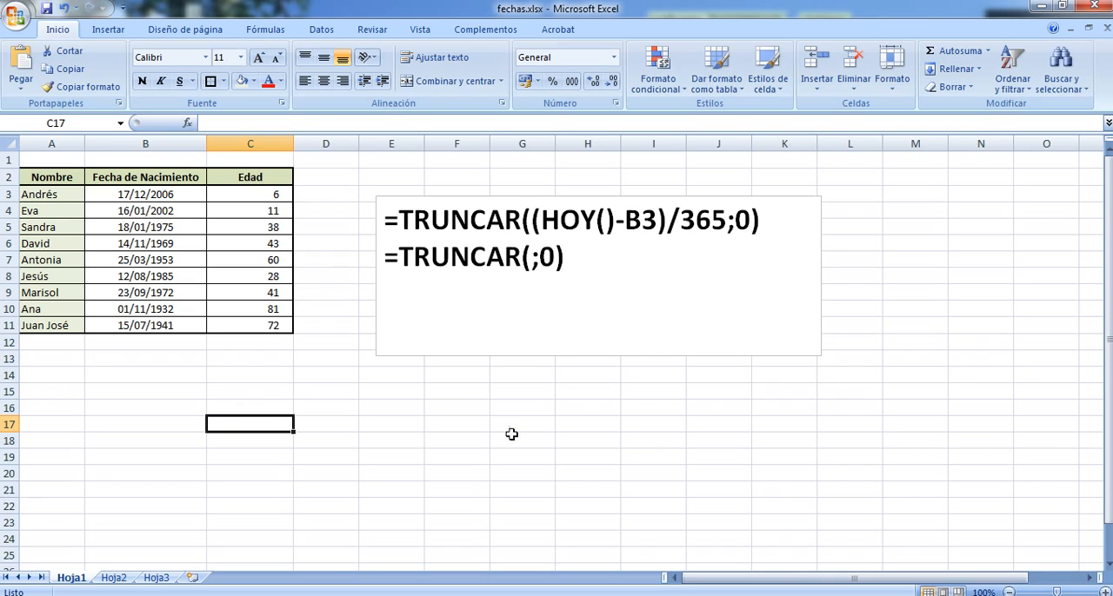
Check the age formula in C7, and replace the text box's contents with =HOY()-B3
click(263, 263)
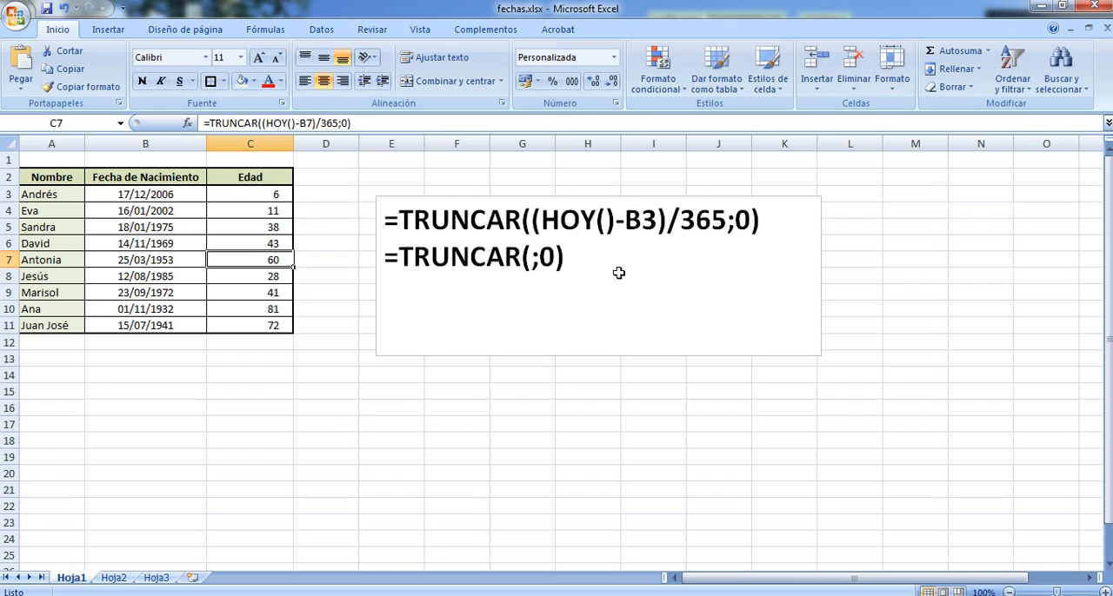
mouse_move(387, 214)
mouse_down()
mouse_move(541, 256)
mouse_move(591, 253)
mouse_move(671, 224)
mouse_move(661, 245)
mouse_up()
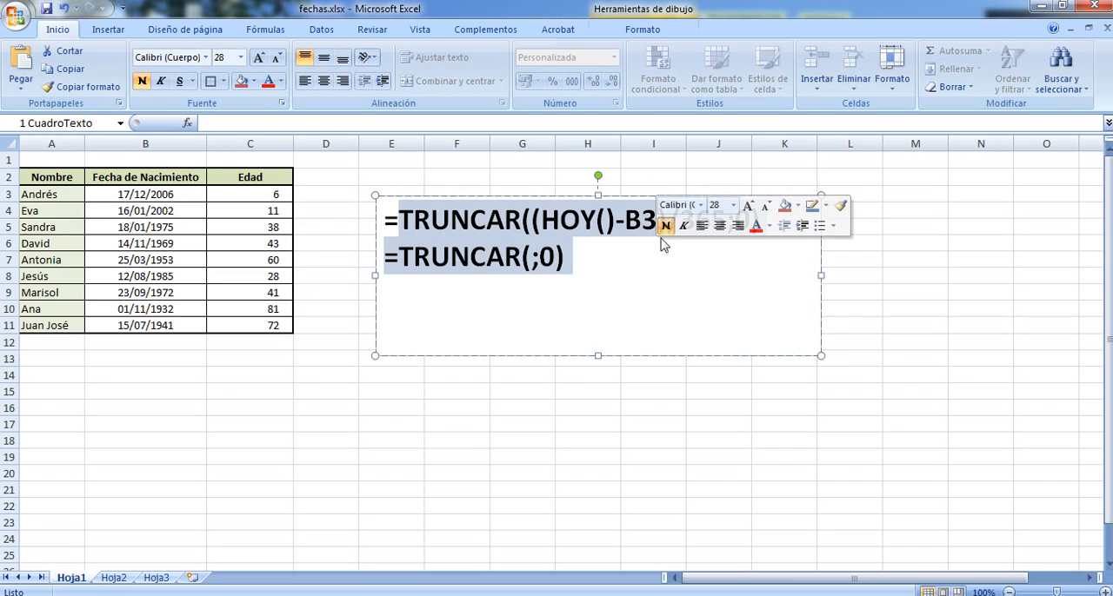
text(=)
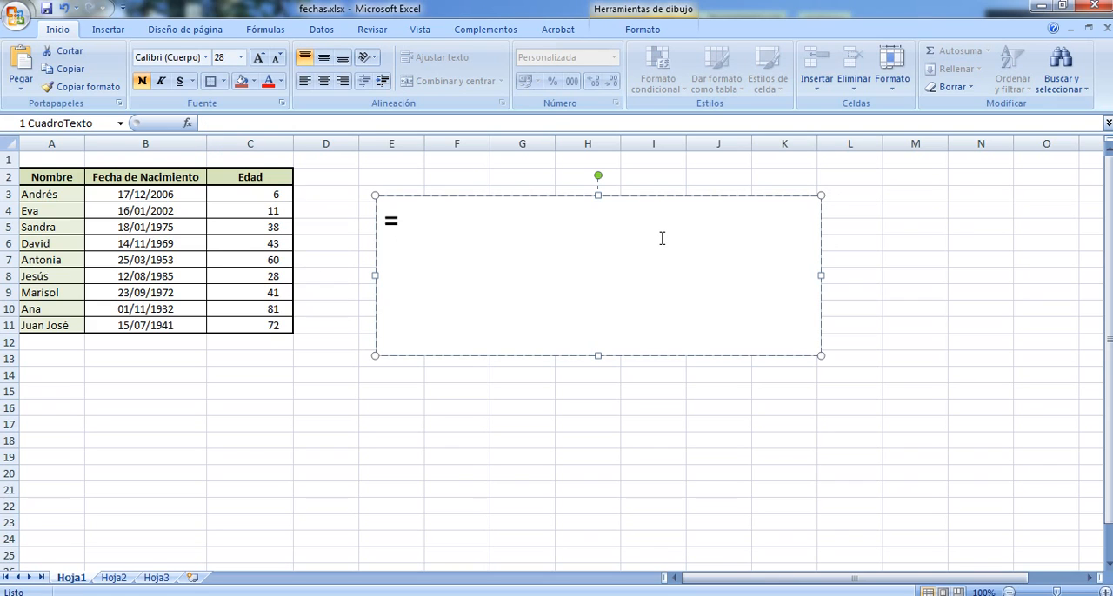
text(HOY())
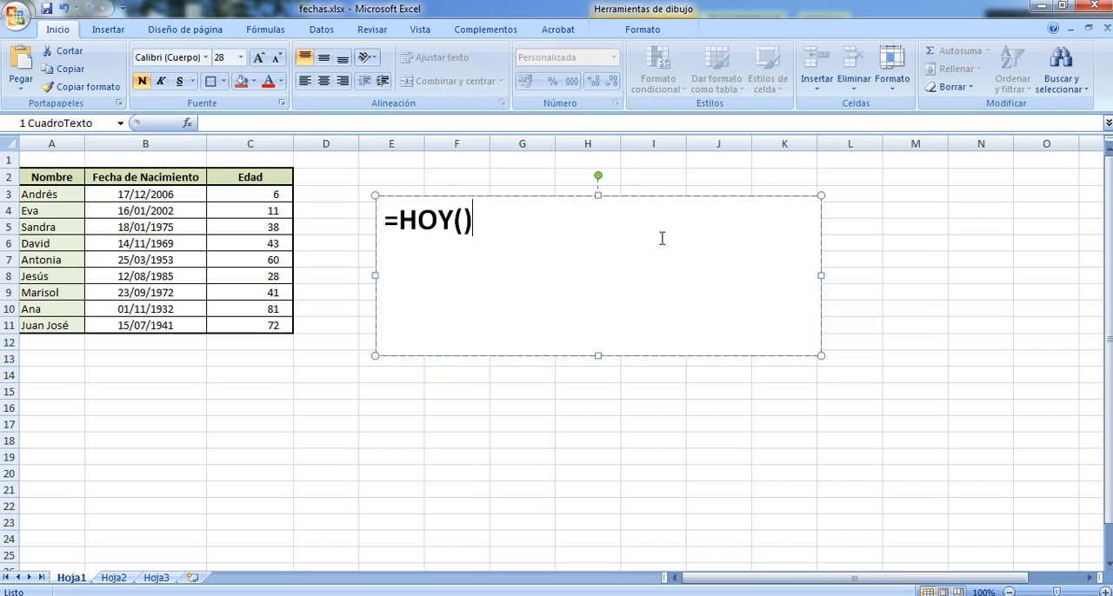
text(-)
text(B3)
Enclose the subtraction in the text box formula in parentheses and divide it by 365, giving =(HOY()-B3)/365
key(Left)
key(Left)
key(Left)
key(Left)
key(Left)
key(Left)
key(Left)
key(Left)
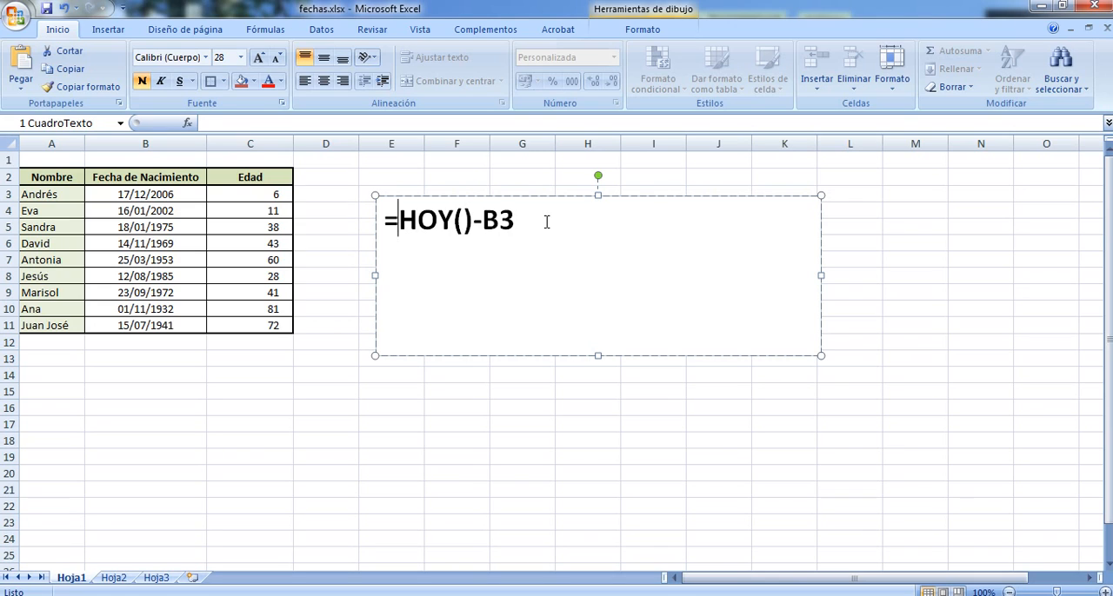
text(()
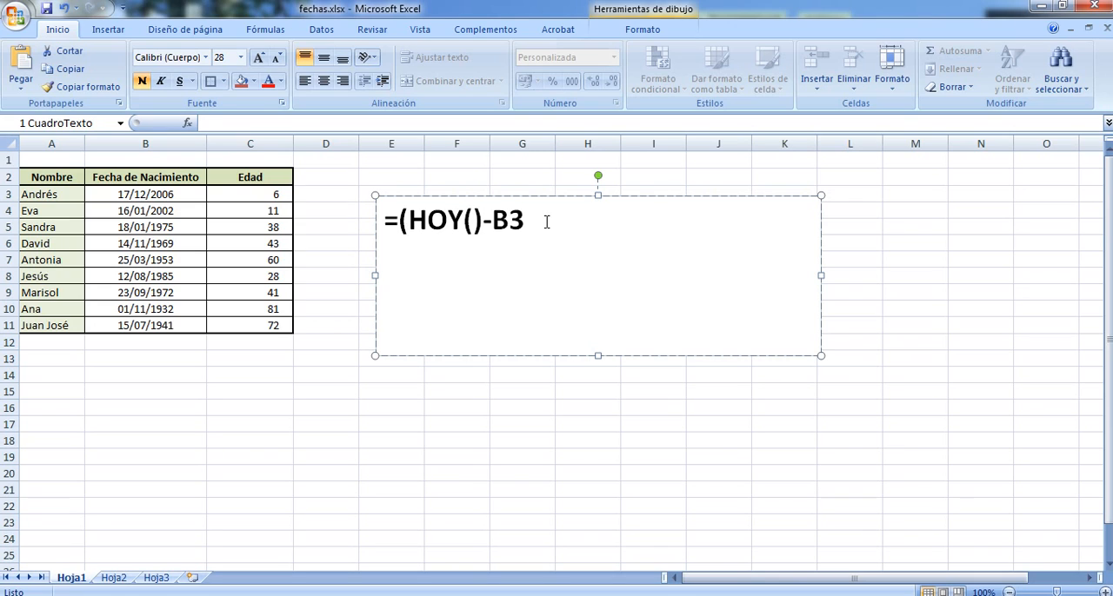
text()-B3)/365)
Wrap the text box formula in TRUNCAR with 0 decimals, giving =TRUNCAR((HOY()-B3)/365;0)
click(400, 223)
text(TRUNCA)
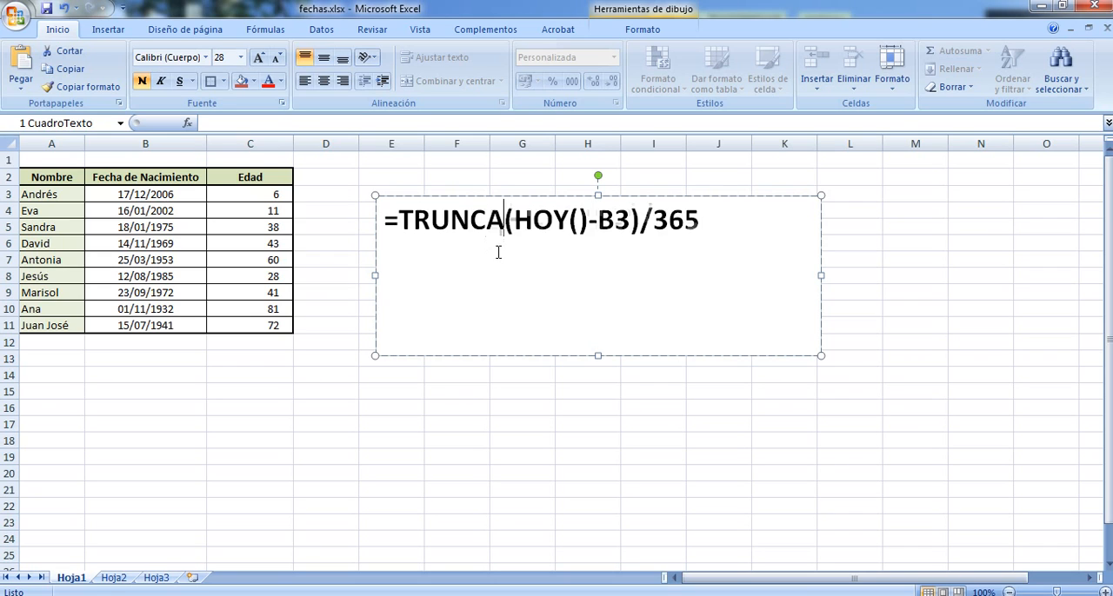
text(R()
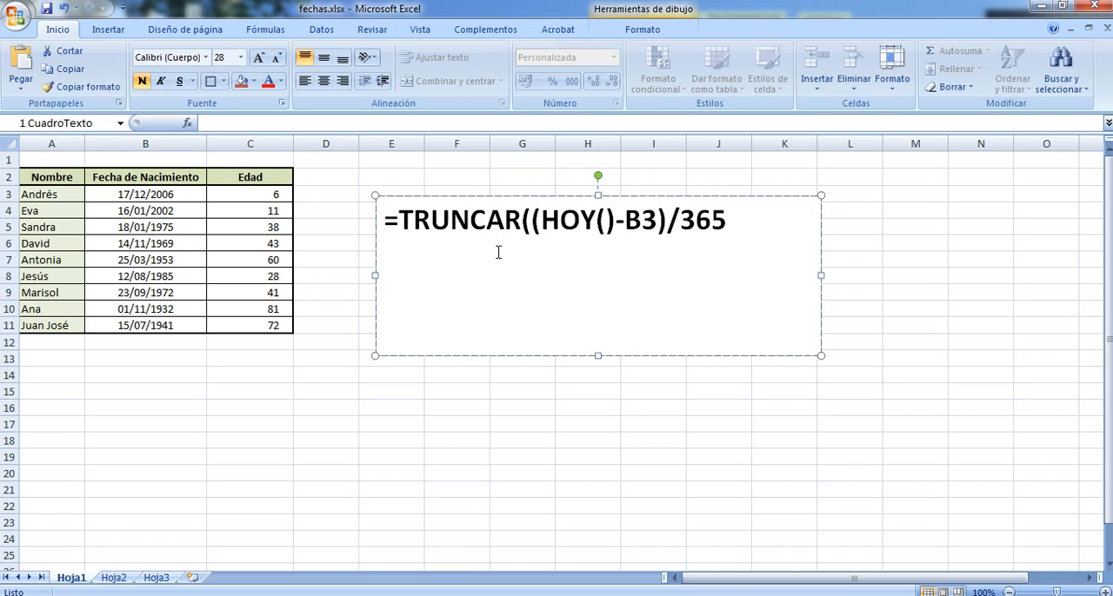
key(End)
text(;0))
Highlight the first TRUNCAR argument, (HOY()-B3)/365, in the text box to examine it
drag(750, 220, 563, 212)
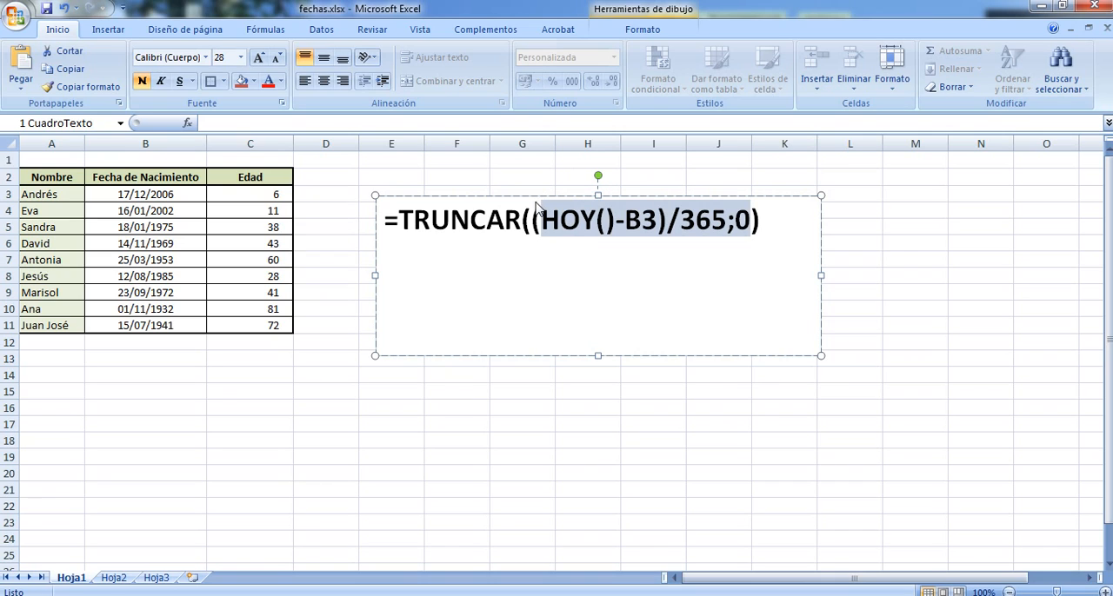
click(530, 217)
key(shift+Right)
key(shift+Right)
key(shift+Right)
key(shift+Right)
key(shift+Right)
key(shift+Right)
key(shift+Right)
key(shift+Right)
key(shift+Right)
key(shift+Right)
key(shift+Right)
key(shift+Right)
key(shift+Right)
key(shift+Right)
key(shift+Right)
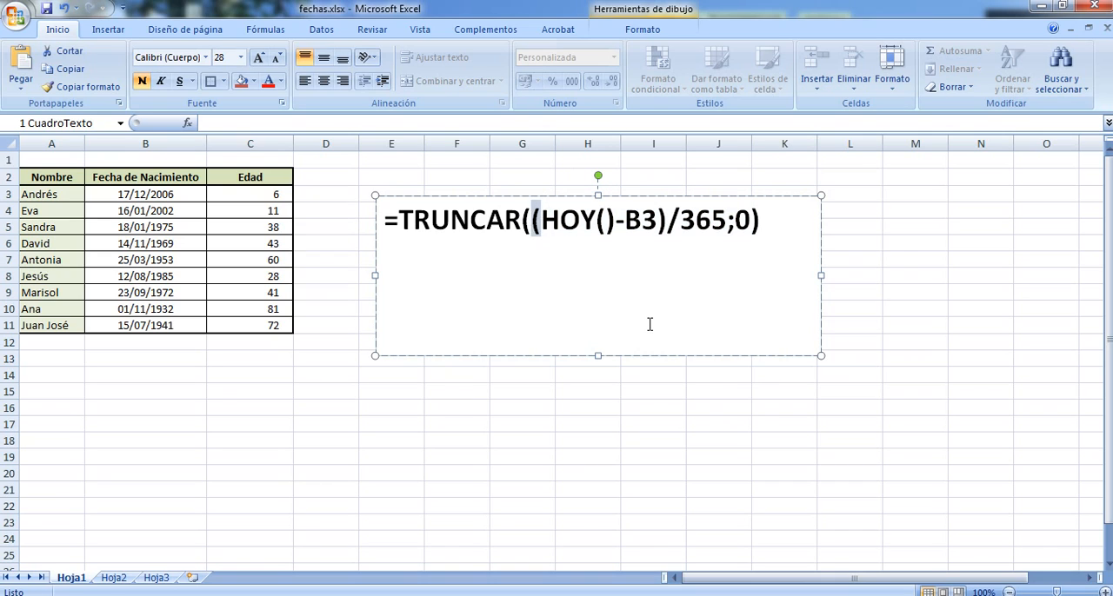
key(shift+Left)
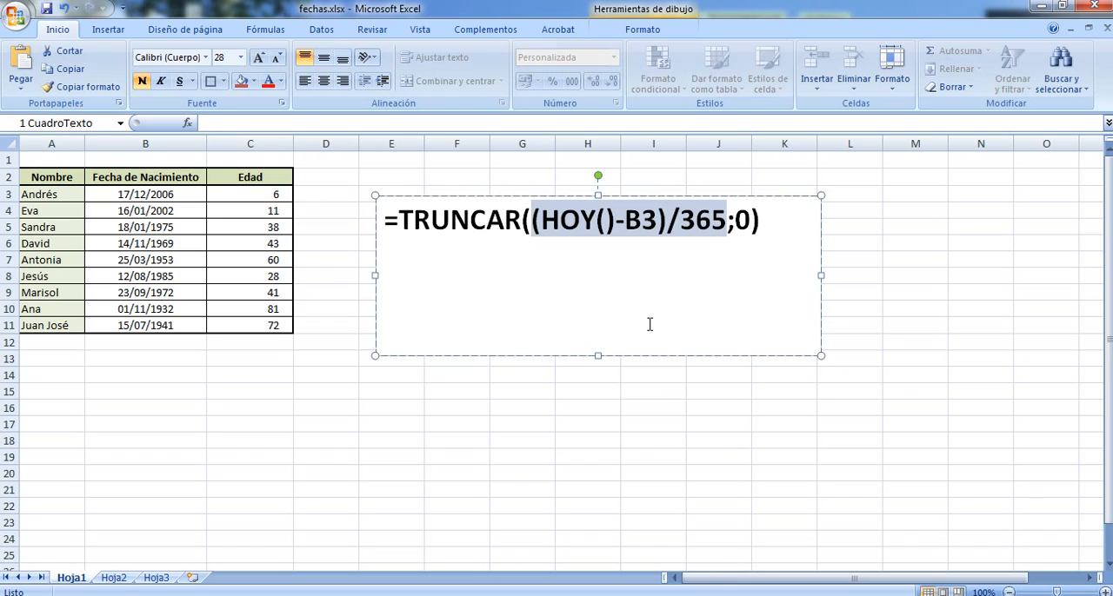
key(Right)
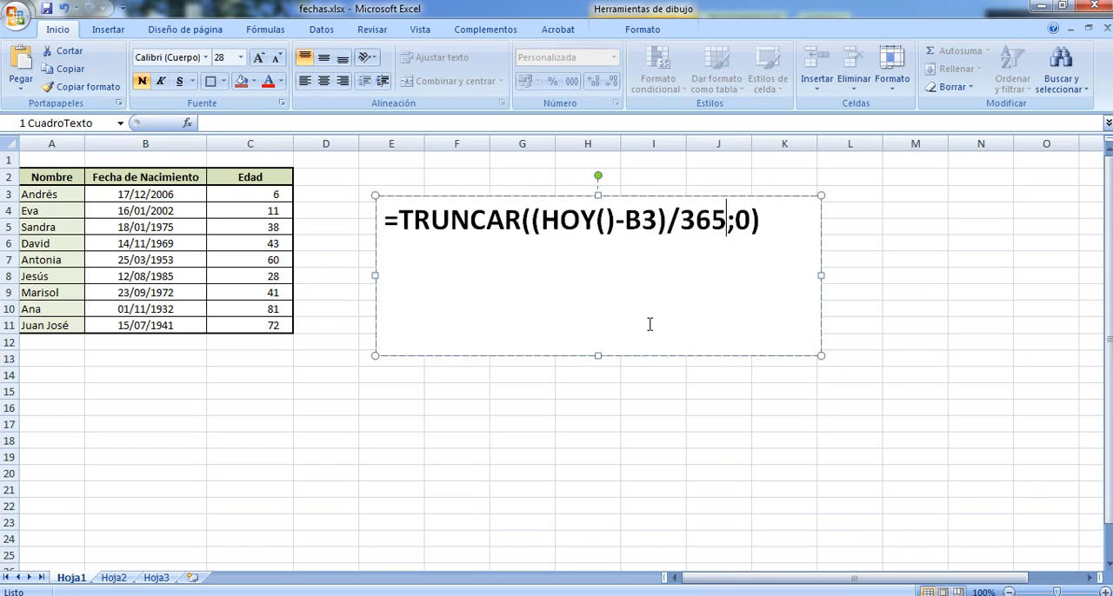